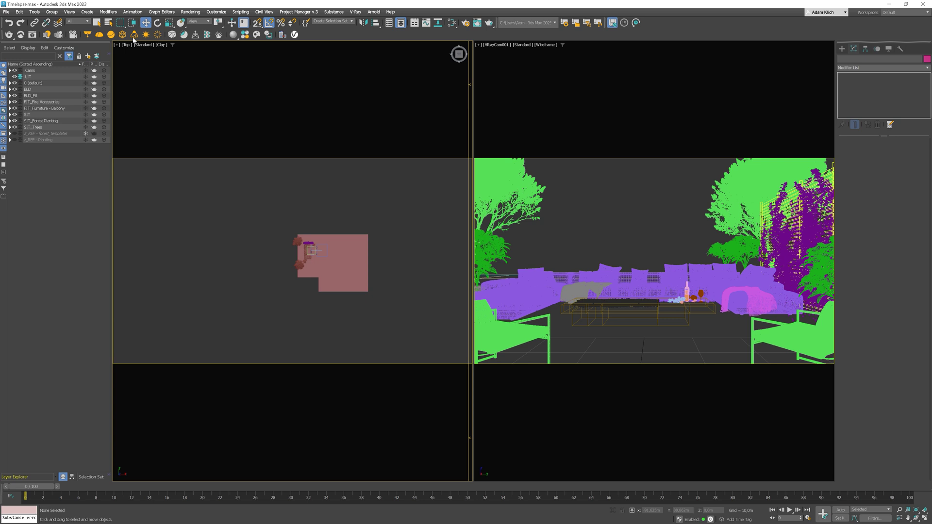
Create a Daylight system beside the terrace in the Top view
click(88, 12)
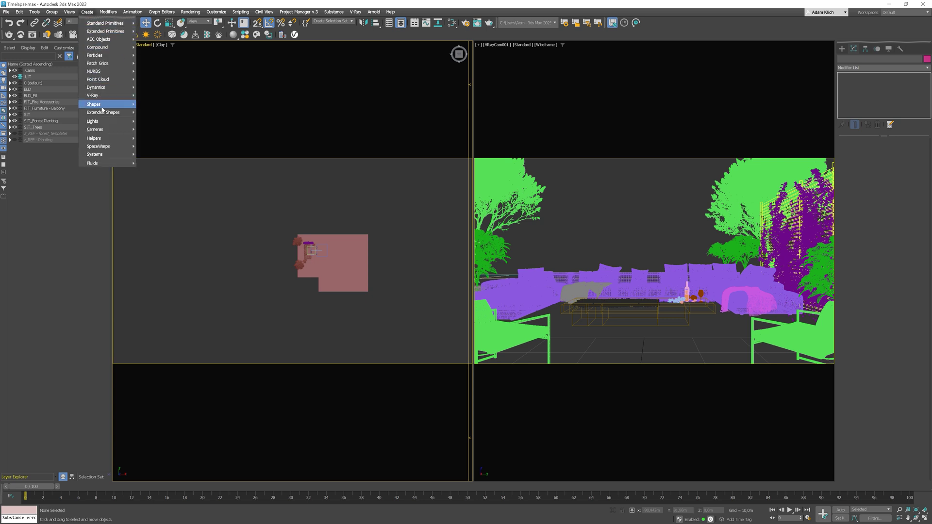
mouse_move(105, 124)
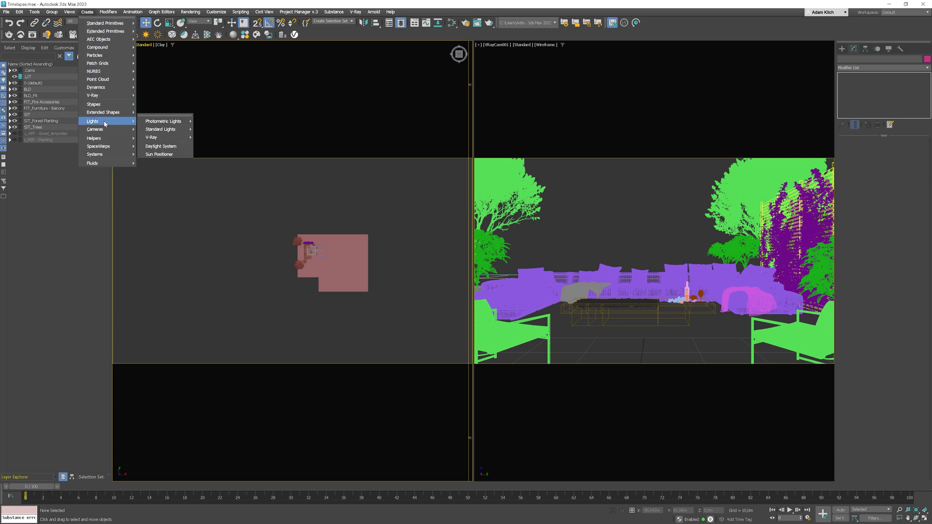
click(161, 146)
drag(220, 216, 243, 240)
click(232, 188)
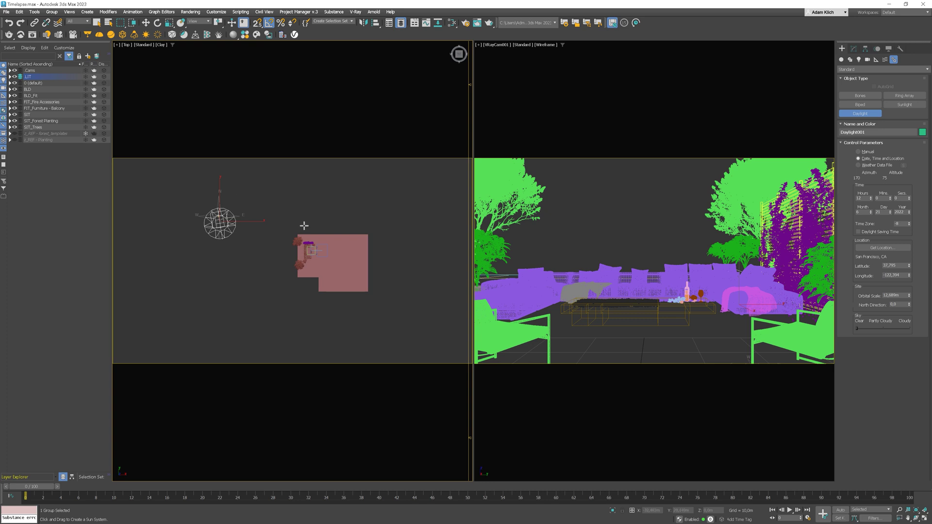
Look through the cities and map regions offered for the daylight system's location, leaving the location as it is
click(873, 249)
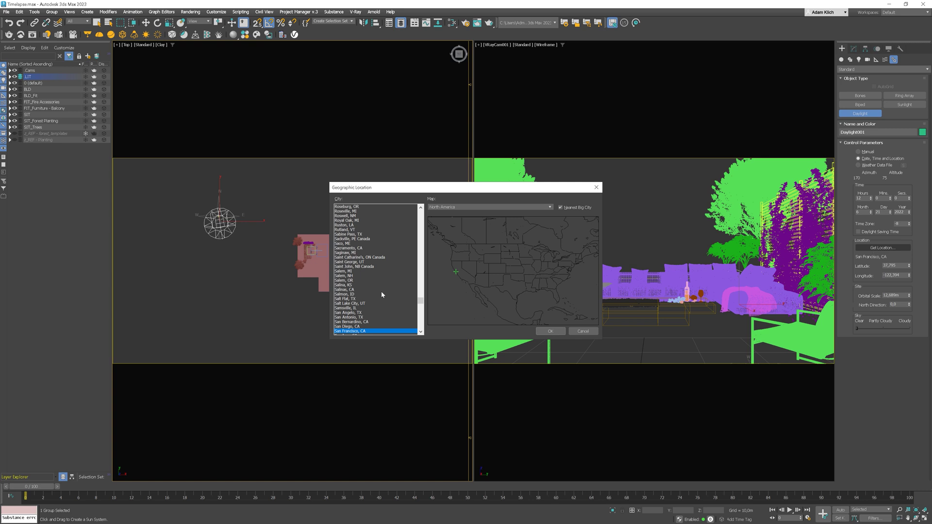
click(455, 209)
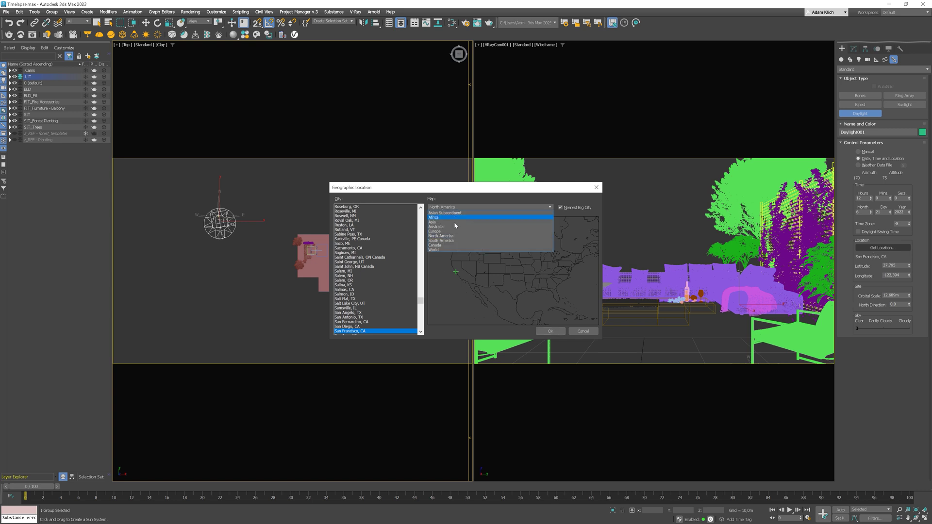
click(581, 332)
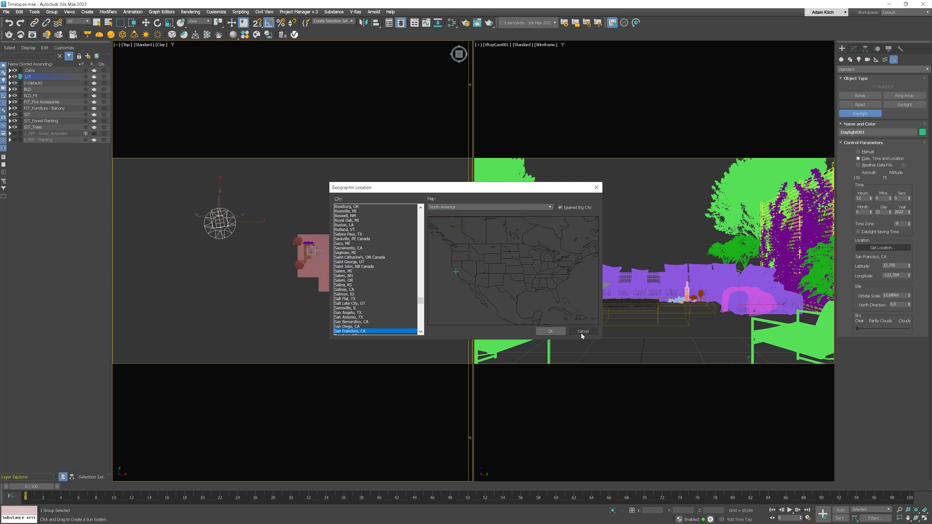
click(582, 332)
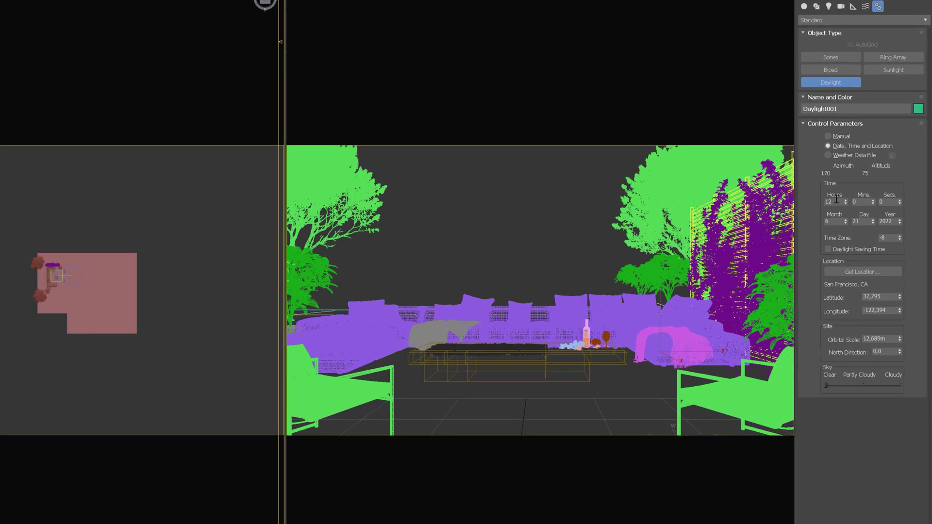
Set the daylight system's time to hour 17 and its date to day 19
click(869, 197)
click(870, 197)
click(841, 200)
click(840, 201)
click(840, 201)
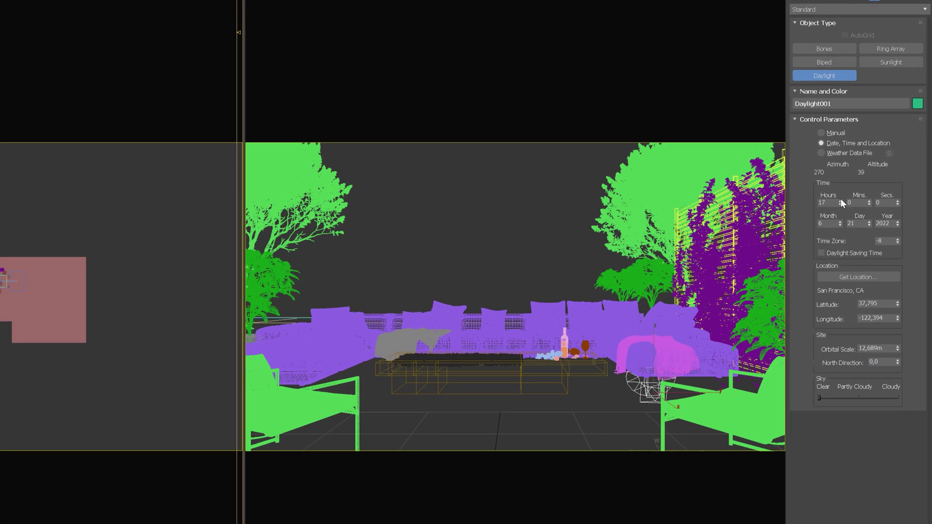
click(869, 226)
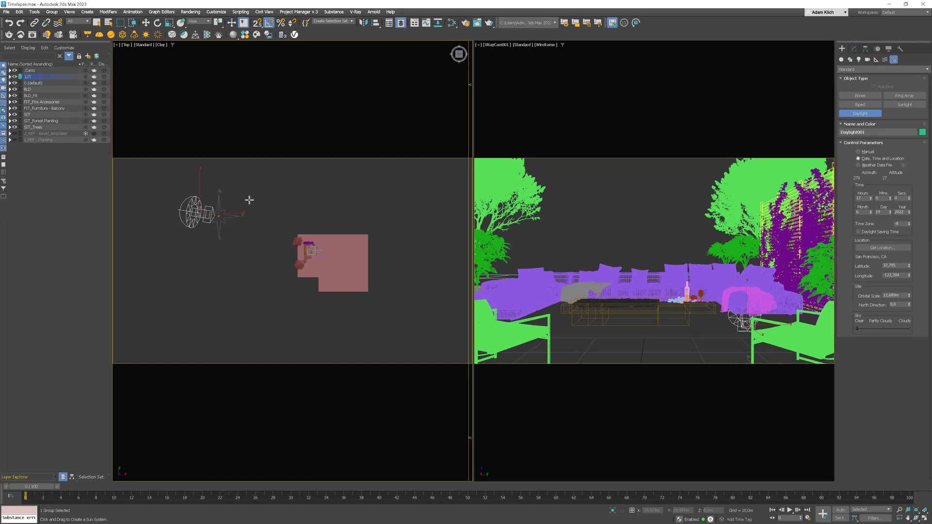
Select the daylight system's sun in the Left view and set its hour to 19
key(w)
click(176, 236)
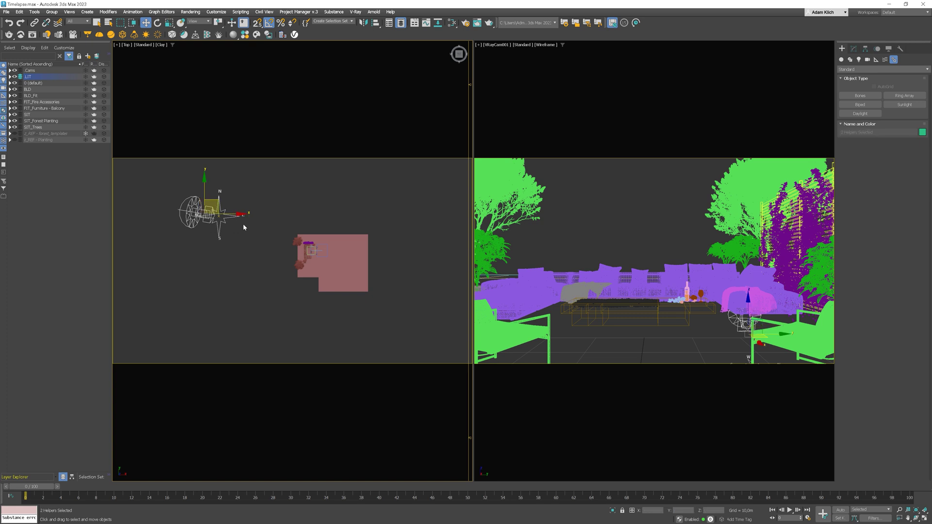
key(l)
click(265, 183)
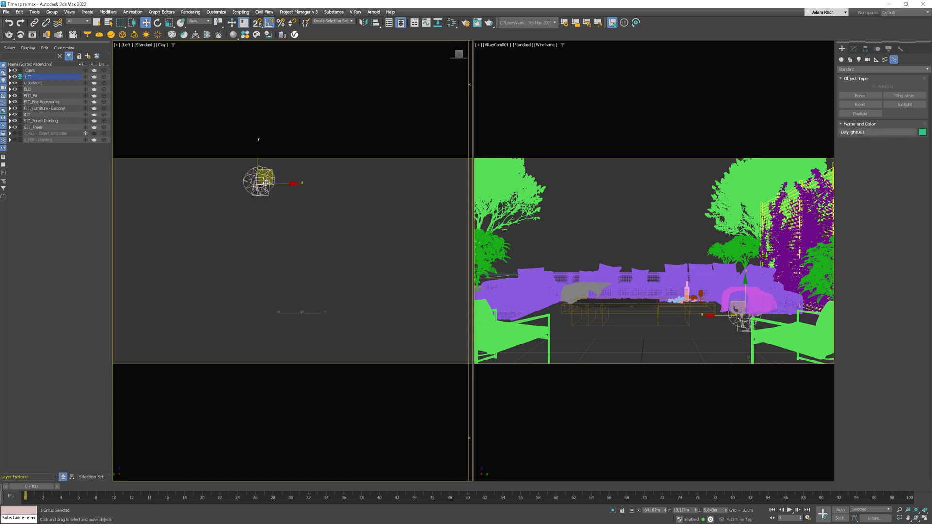
click(877, 49)
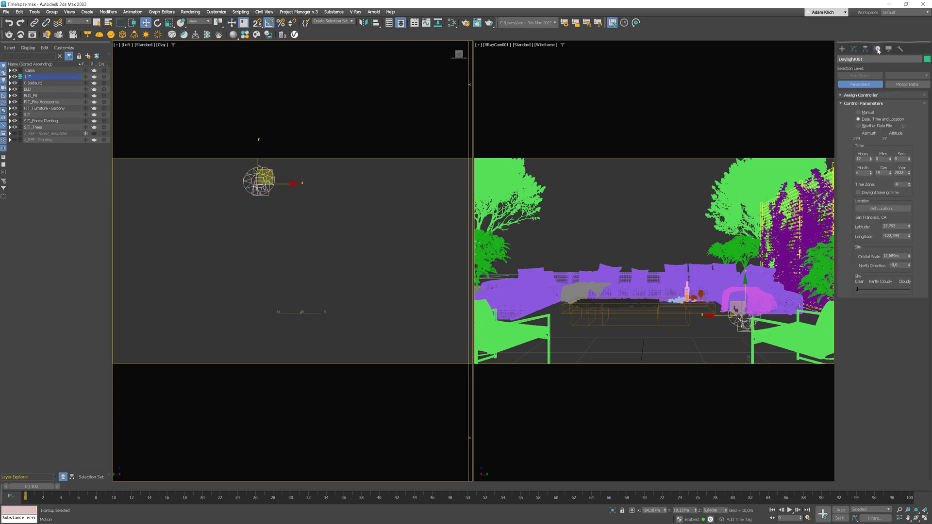
double_click(867, 159)
text(19)
key(Return)
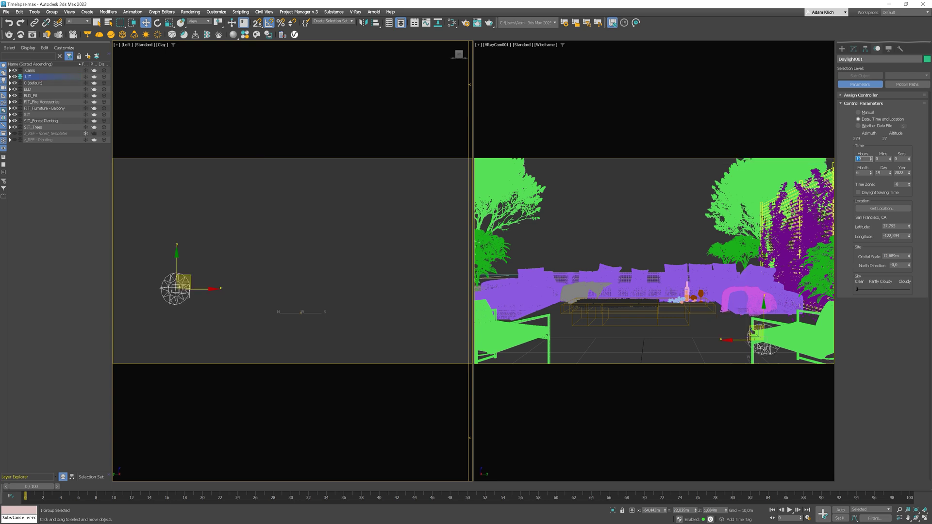
Try 20 as the sun's hour and return it to 19
text(20)
key(Return)
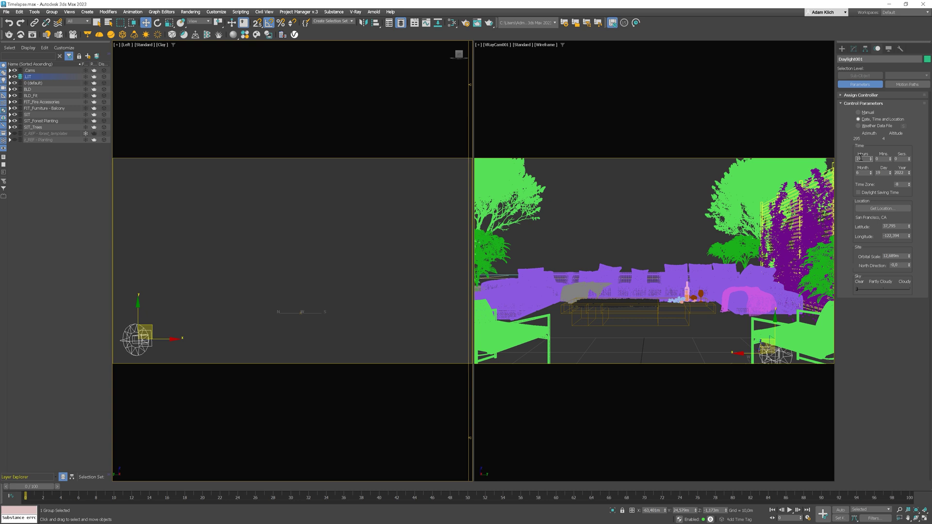
text(21)
key(Return)
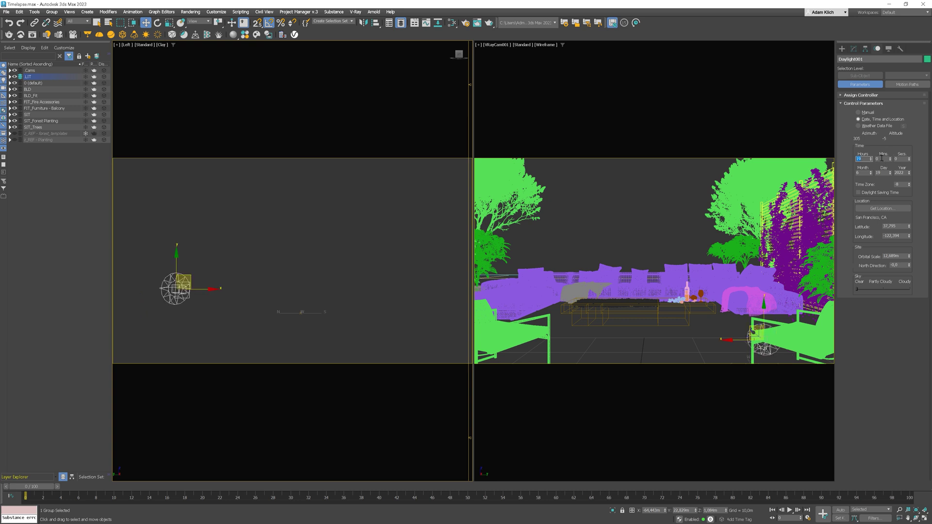
Try 30 for the daylight system's minutes, settling on 28 to bring the sun down to the horizon
click(882, 159)
text(30)
key(Return)
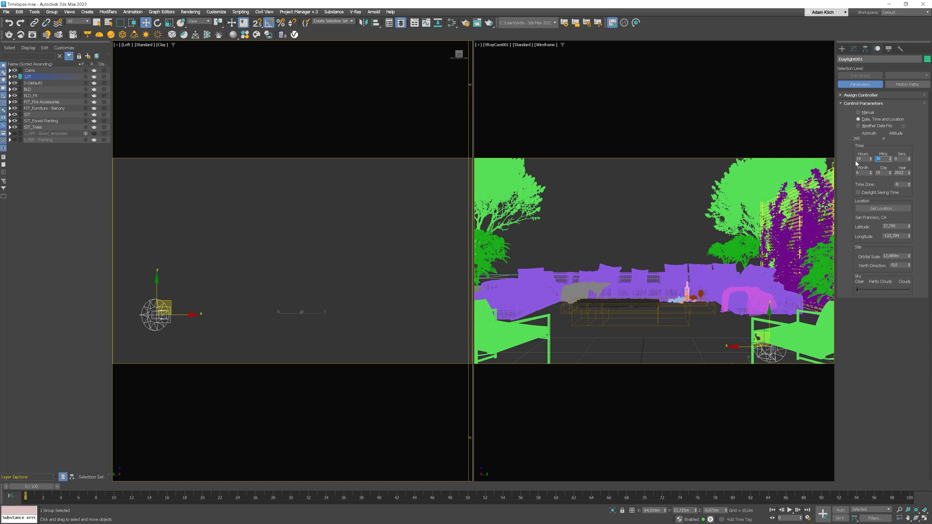
key(Return)
text(28)
key(Return)
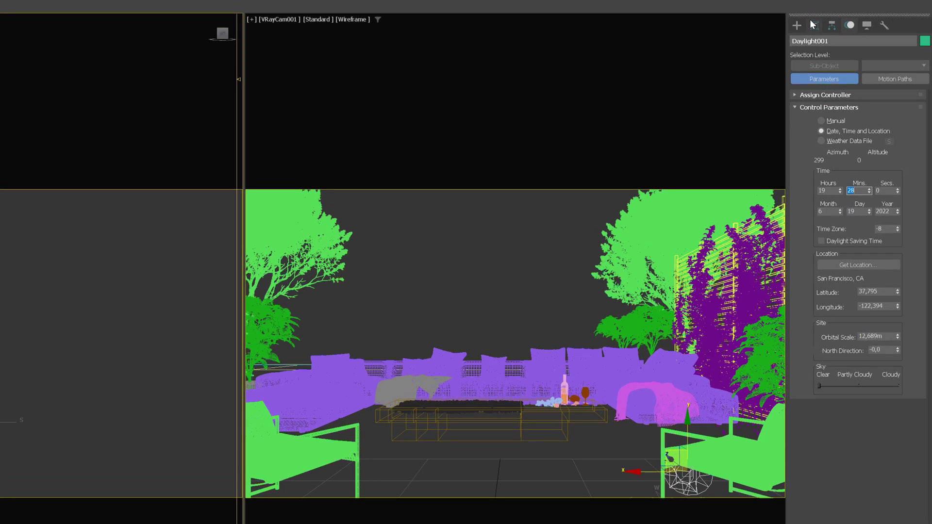
Change the daylight system's sunlight type to VRaySun and add the VRaySky environment map
click(853, 49)
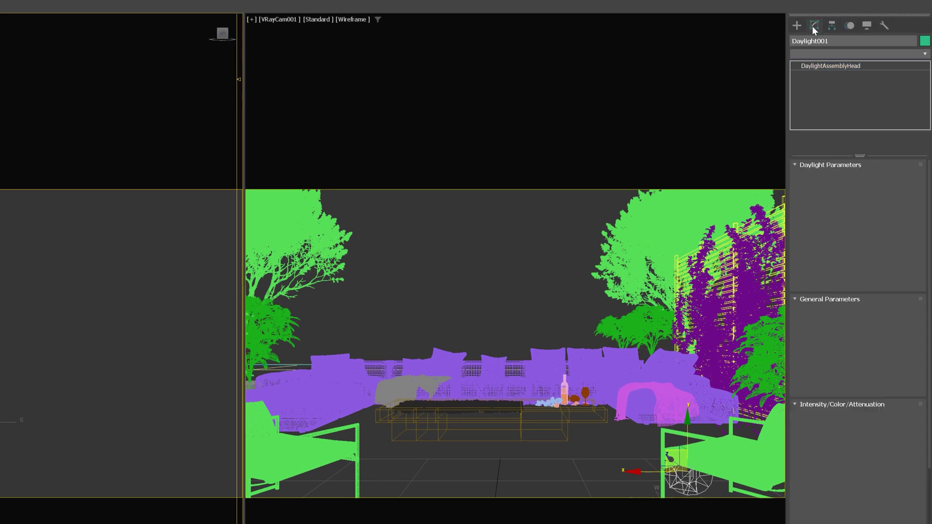
click(897, 189)
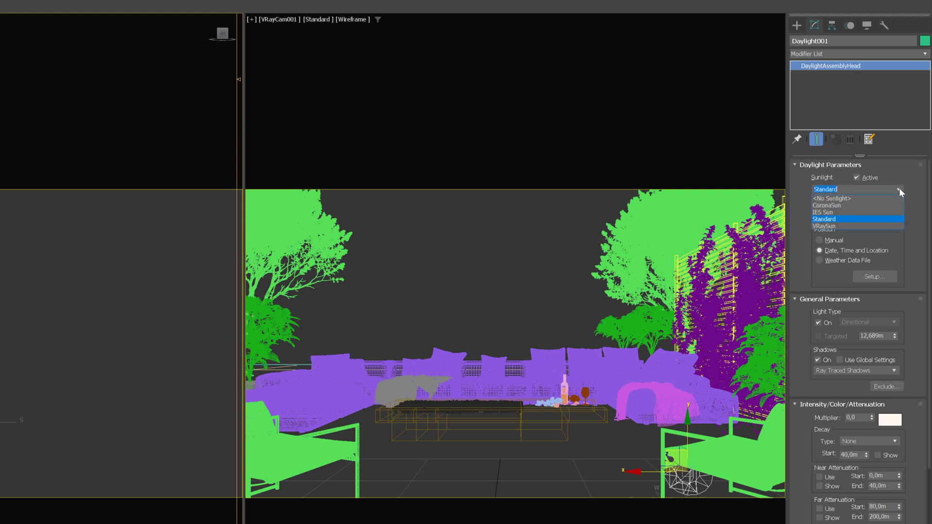
click(840, 224)
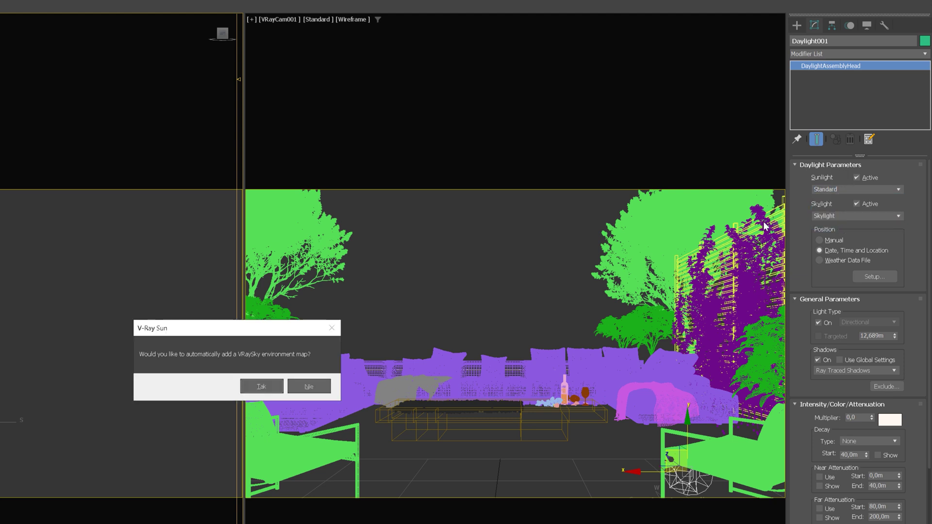
click(270, 385)
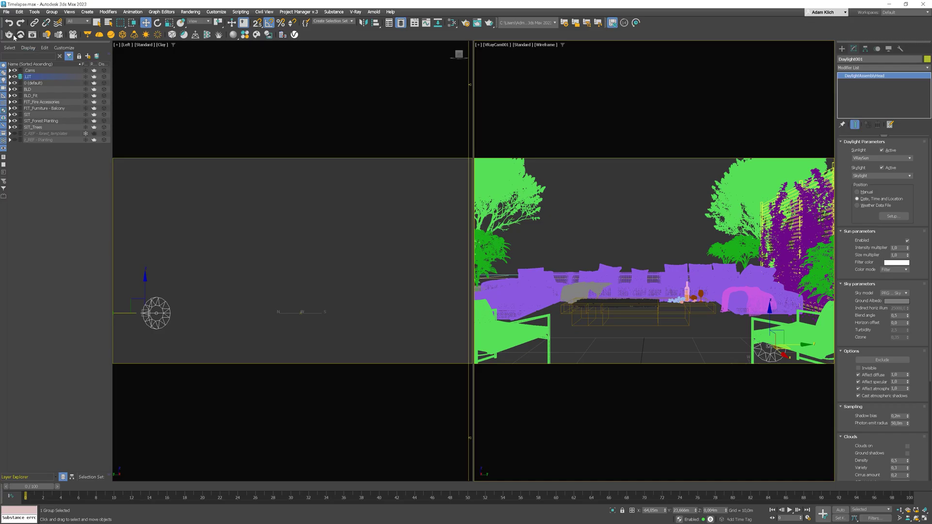
Start an interactive render of the camera view and rotate the daylight compass counterclockwise in the Top view, placing the sun over the sofas
key(shift+q)
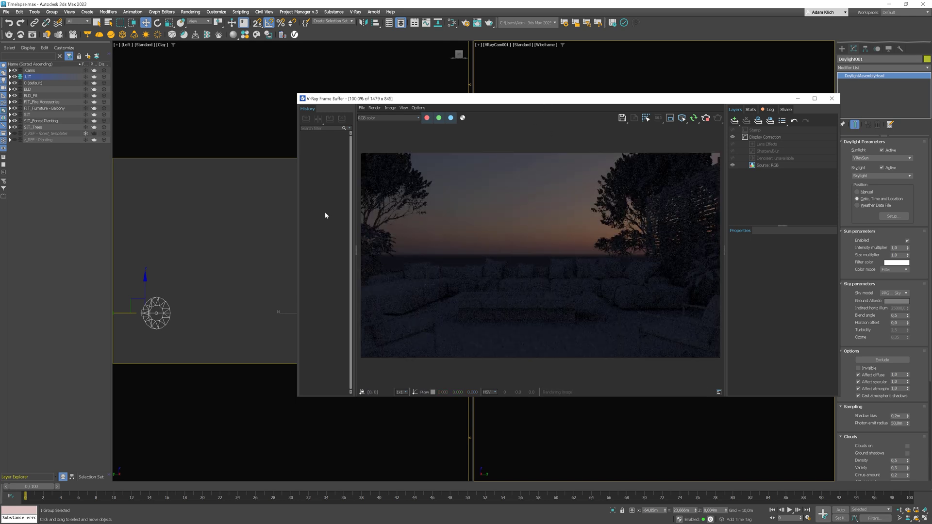
key(t)
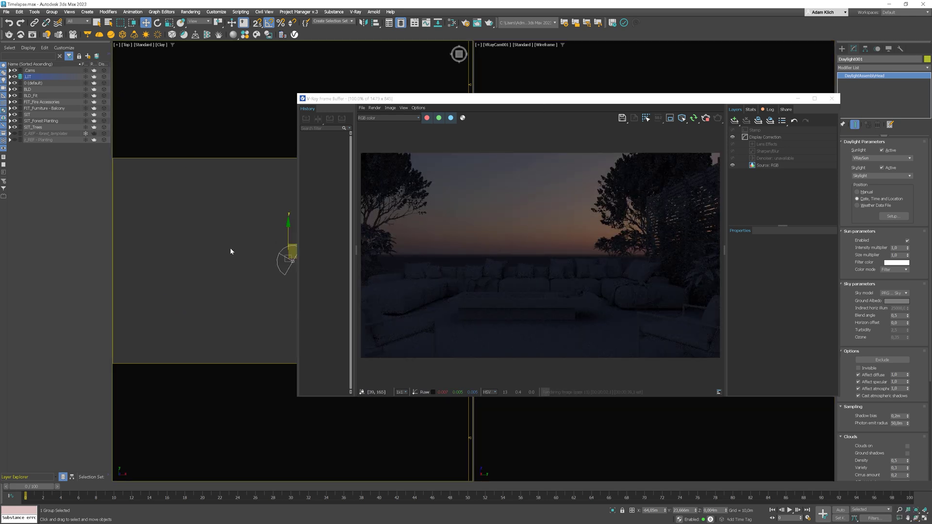
middle_drag(230, 251, 129, 251)
click(201, 248)
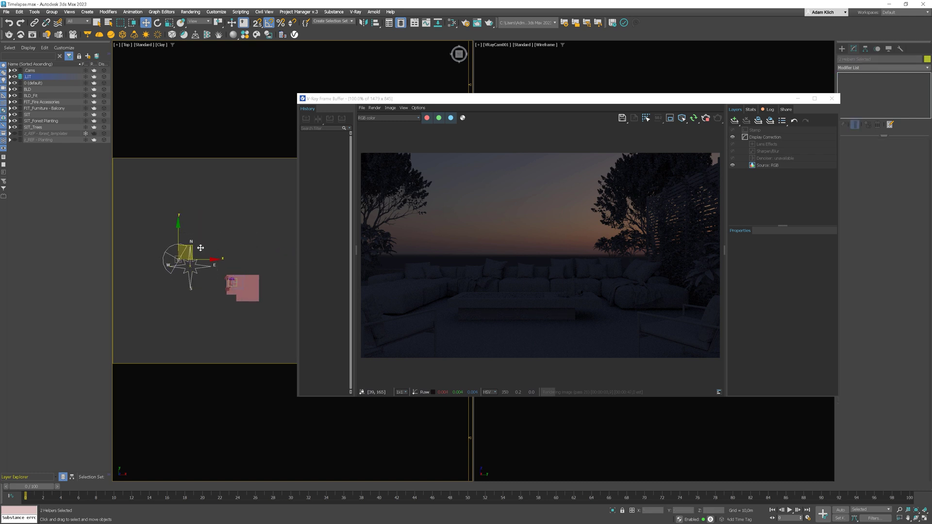
key(e)
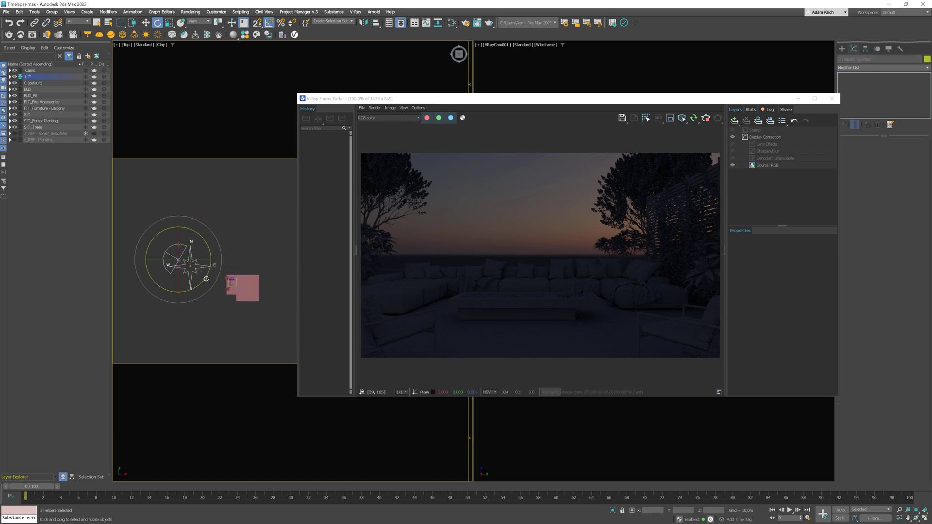
drag(206, 279, 210, 267)
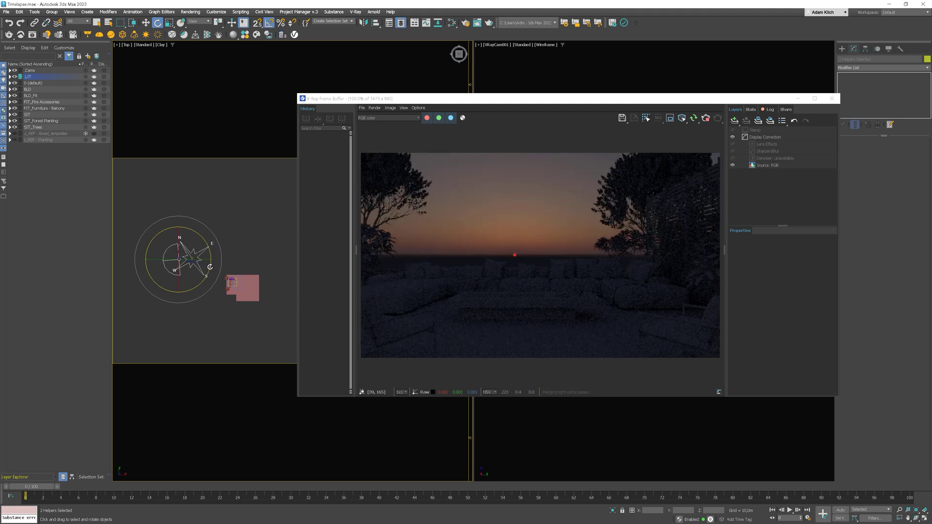
drag(211, 267, 212, 268)
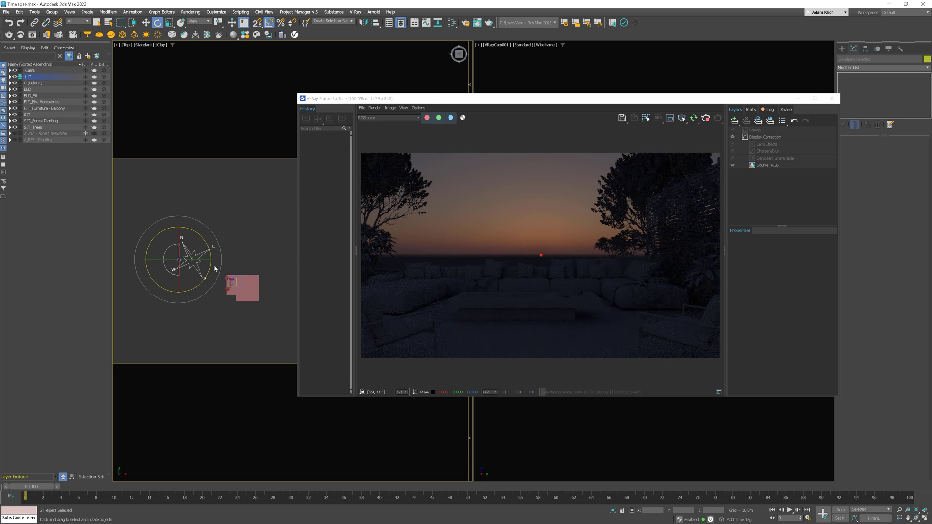
drag(210, 268, 210, 268)
click(219, 204)
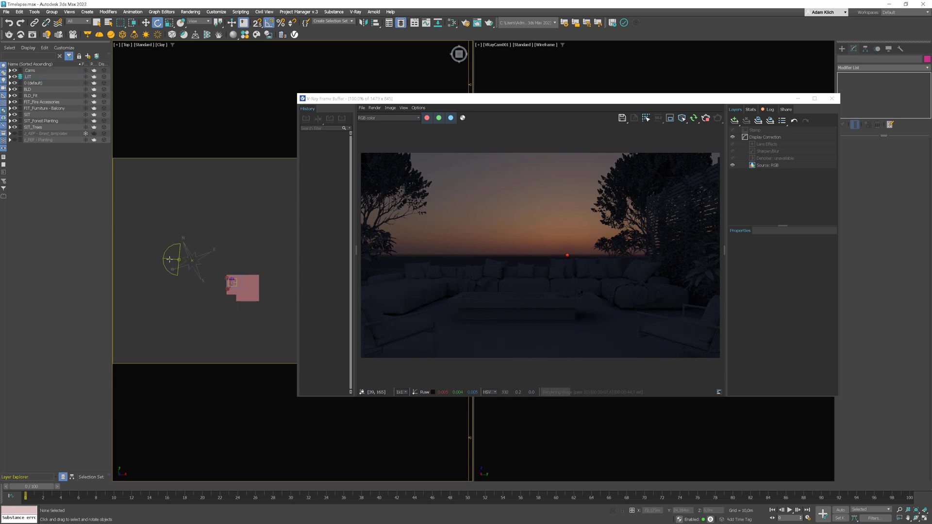
Select the sun and set its size multiplier to 3
click(170, 258)
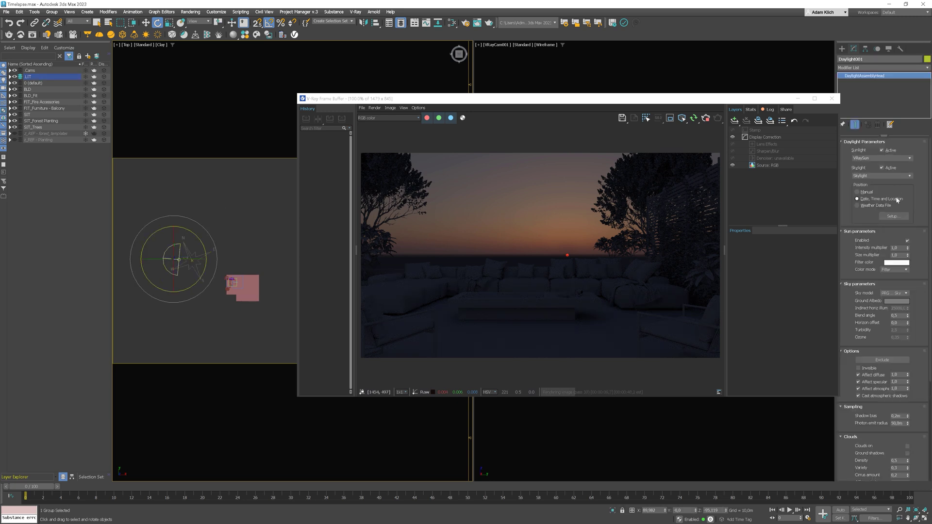
click(896, 255)
text(3)
key(Return)
Set the daylight system's hour to 17 in its motion parameters
click(877, 49)
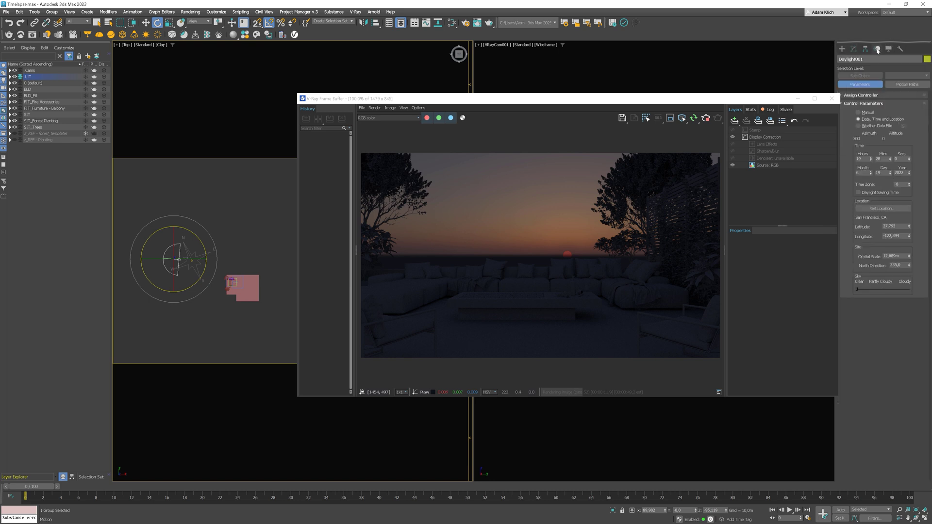
drag(866, 159, 849, 160)
text(17)
key(Return)
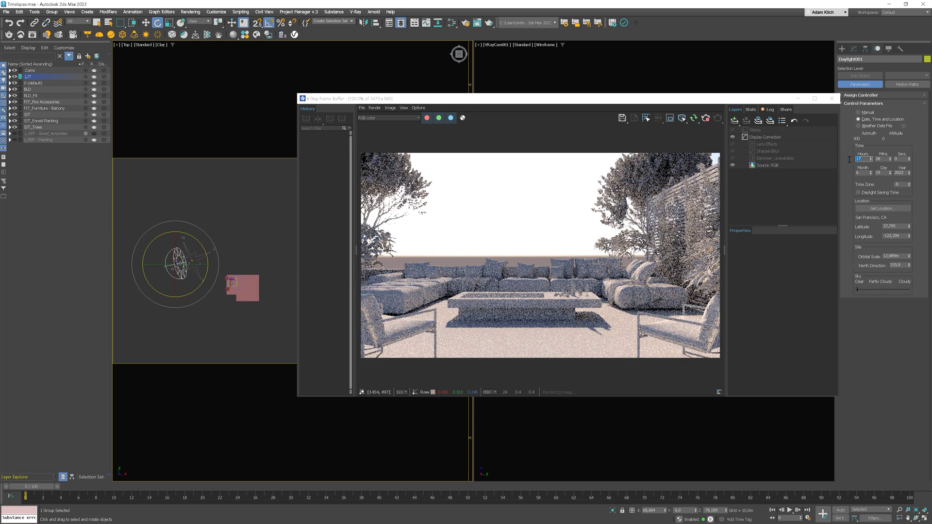
Test the render with the sun at hour 20 and set the hour back to 17
text(20)
key(Return)
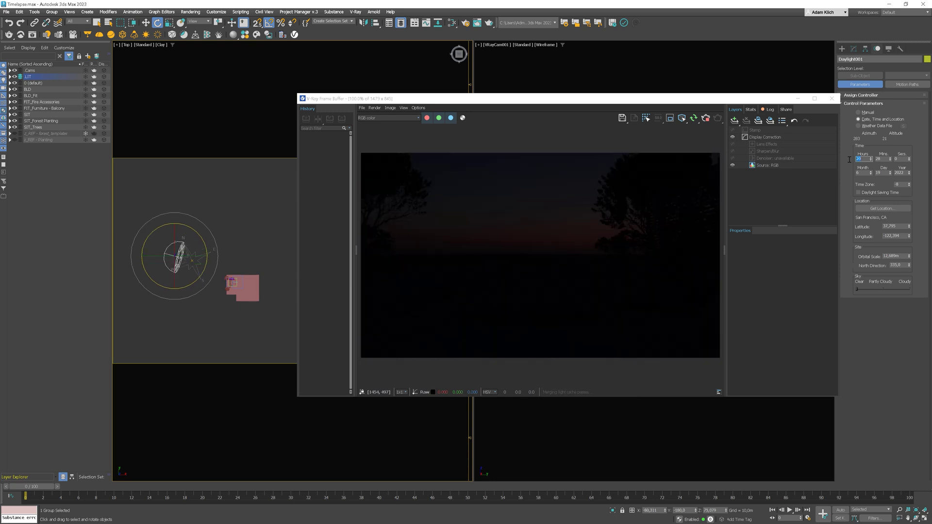
key(Return)
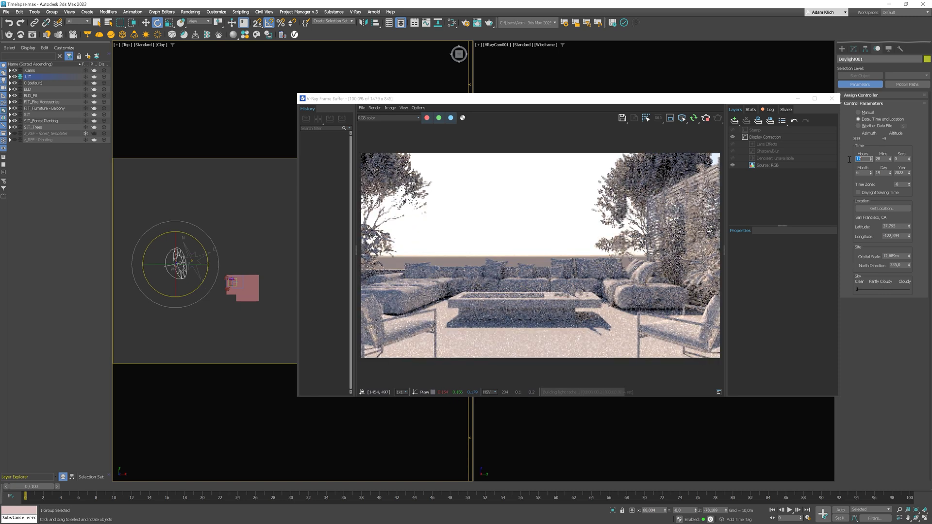
Add an Exposure correction layer to the render in the frame buffer
click(735, 120)
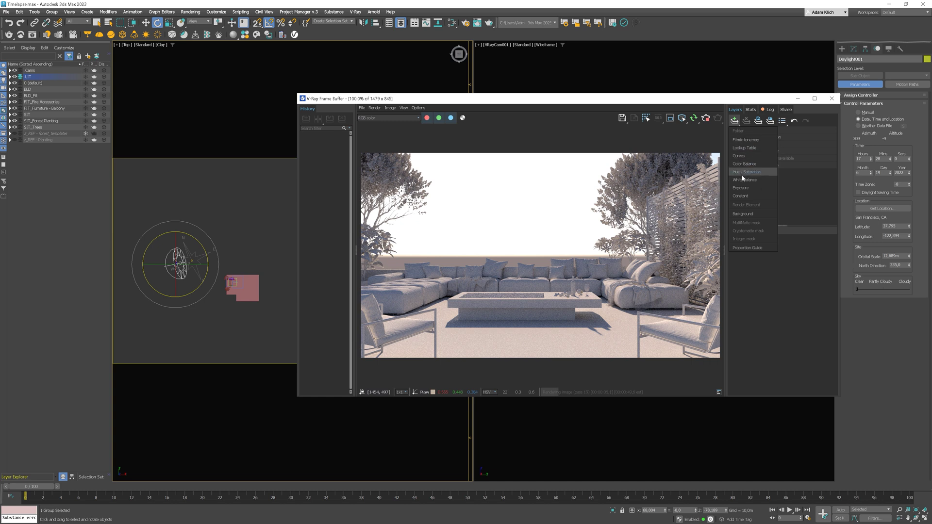
click(745, 188)
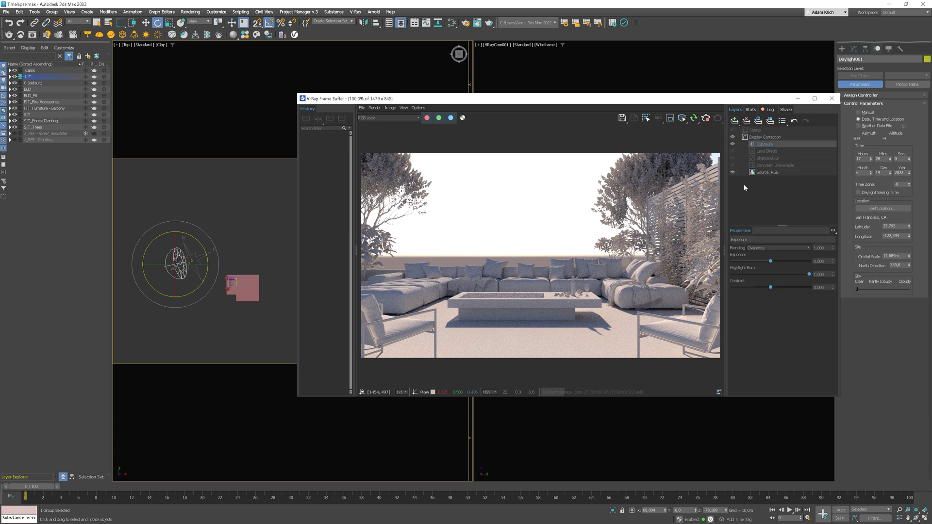
Lower the Exposure layer's highlight burn to 0 and add a Lookup Table layer using LD - Cashmere 1.cube
drag(809, 274, 733, 274)
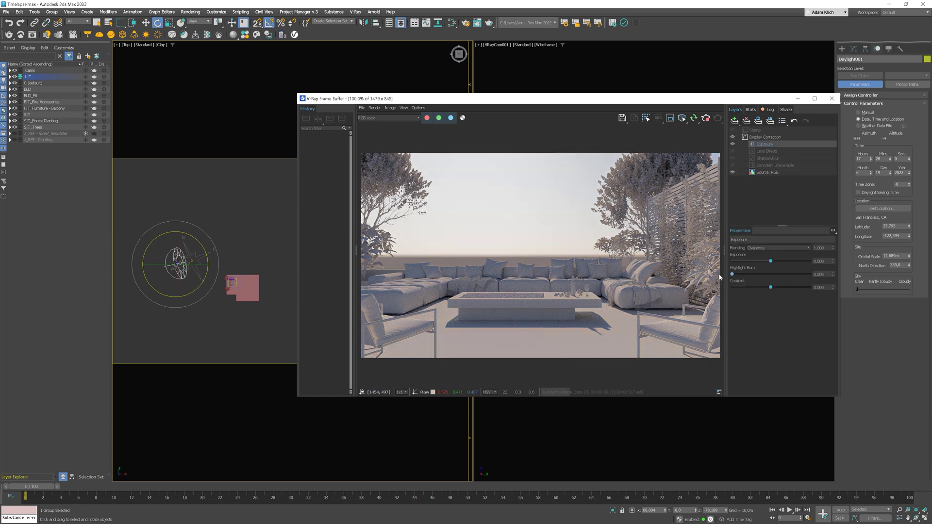
click(734, 121)
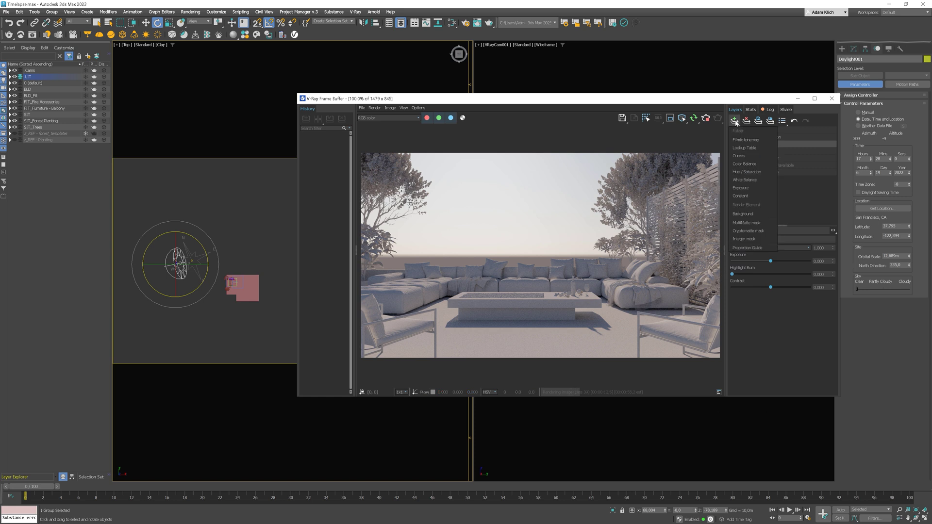
click(744, 148)
click(821, 262)
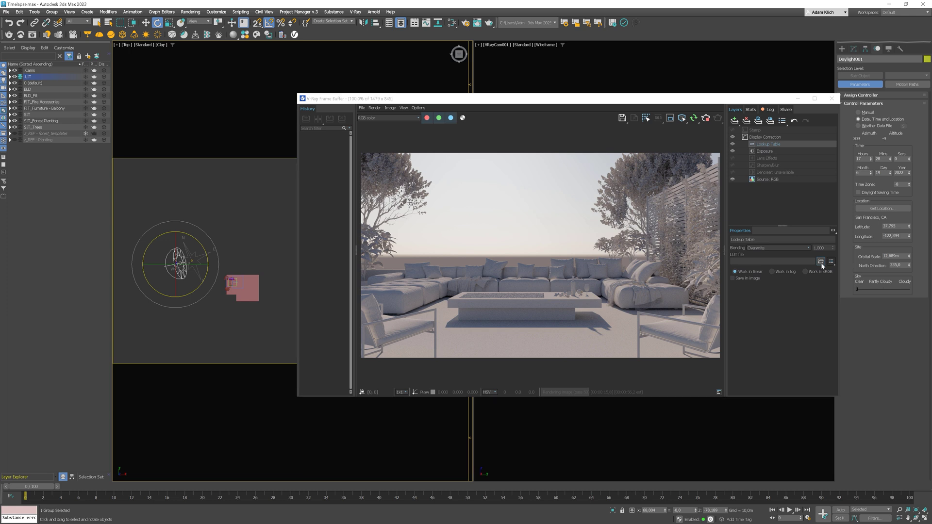
double_click(505, 156)
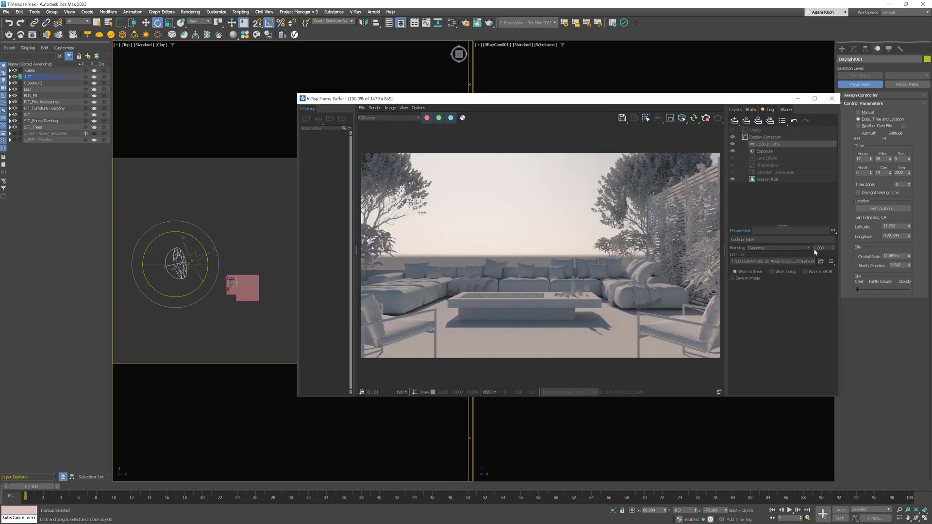
Switch the lookup table to LD - Explorer Teal 3.cube, blend it at 0.3 and stop the interactive render
click(830, 263)
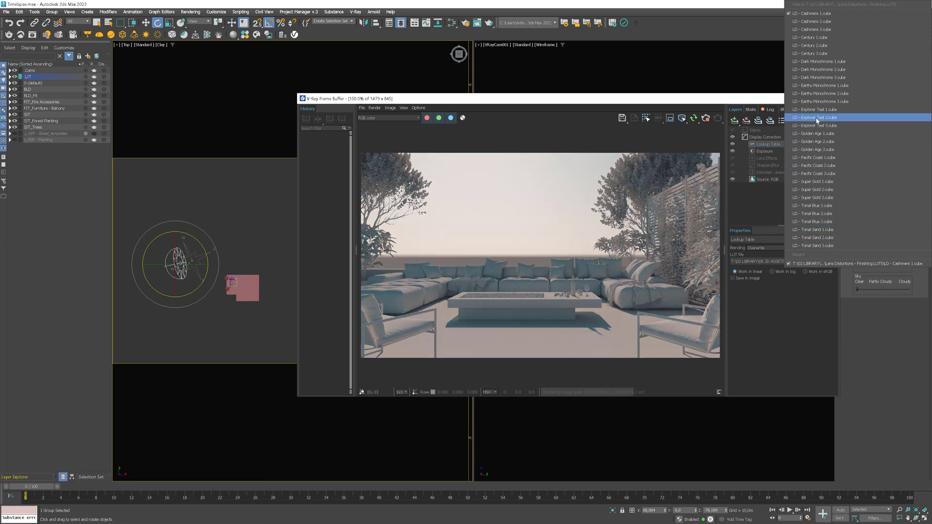
click(817, 128)
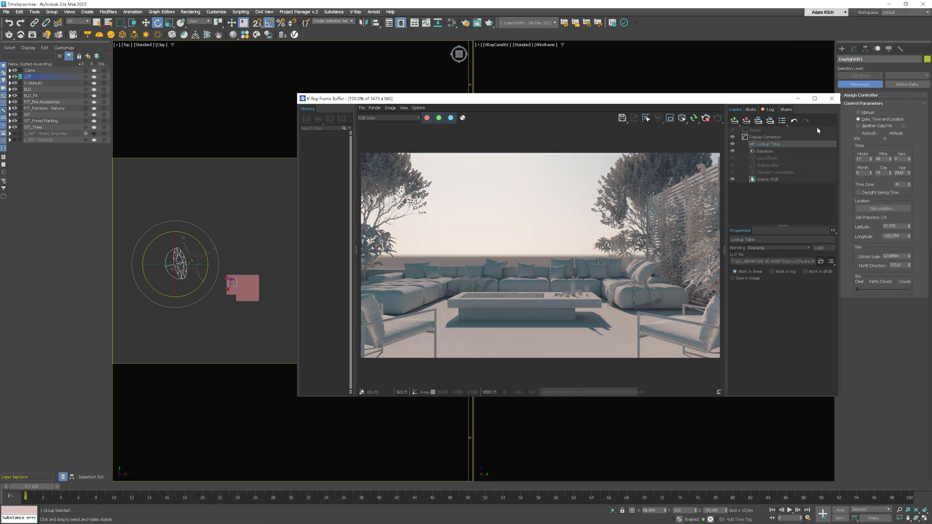
double_click(820, 248)
text(0,3)
key(Return)
click(708, 118)
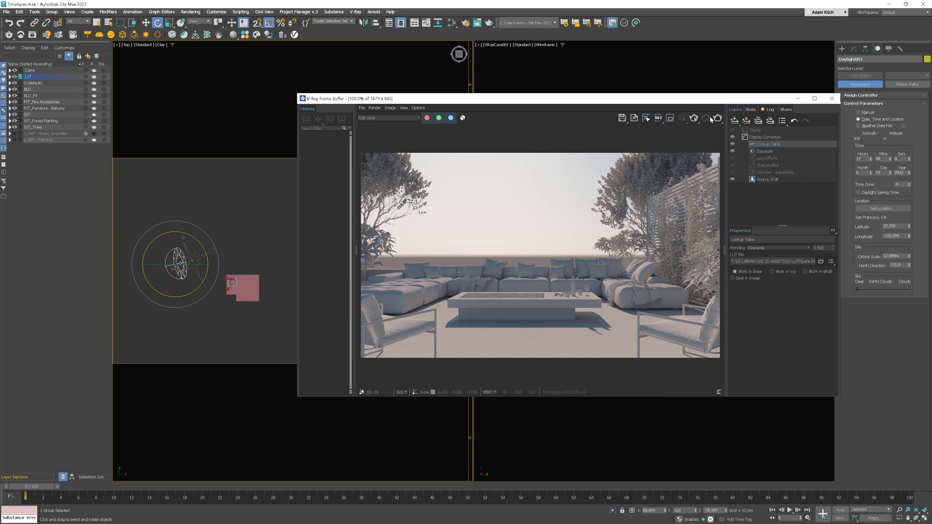
Add a Curves layer with a gentle S-shaped contrast curve, comparing the image with the Lookup Table layer off and on
click(735, 122)
click(741, 156)
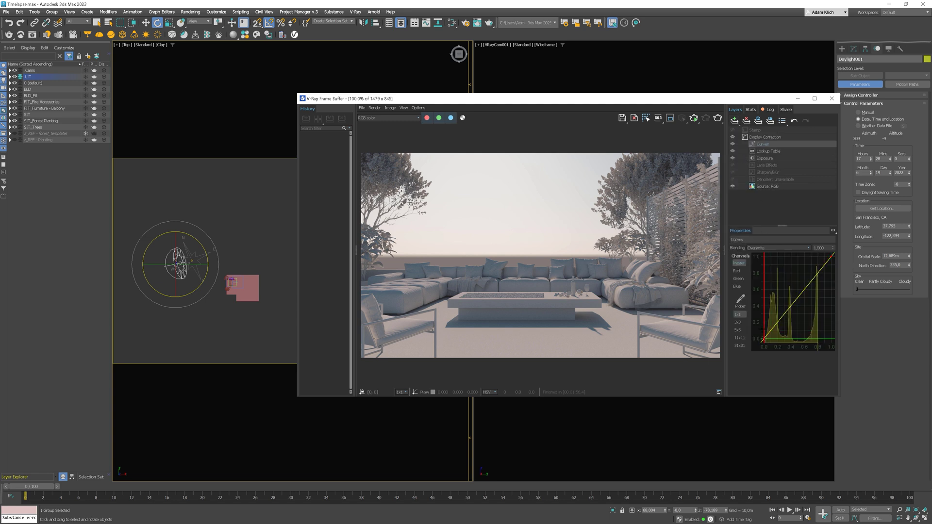
click(782, 315)
drag(783, 315, 788, 319)
drag(832, 256, 802, 275)
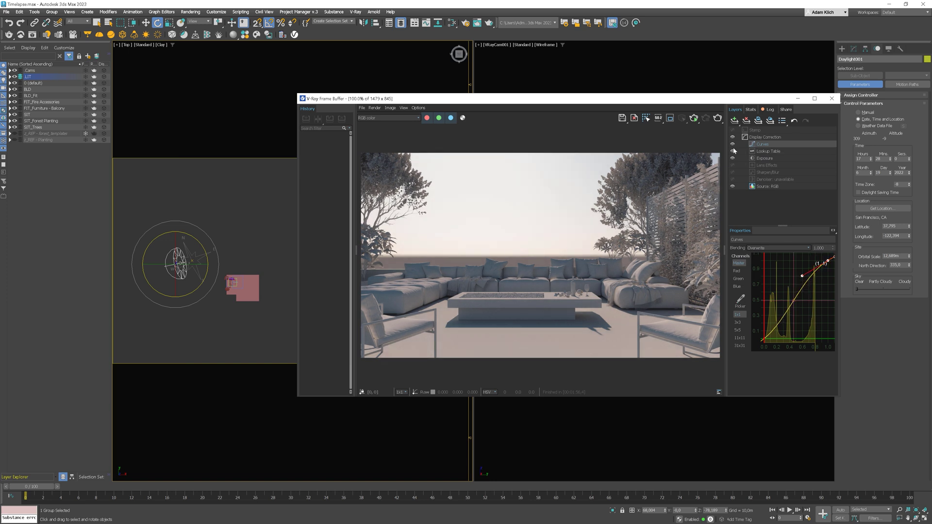
click(732, 151)
click(733, 151)
click(790, 319)
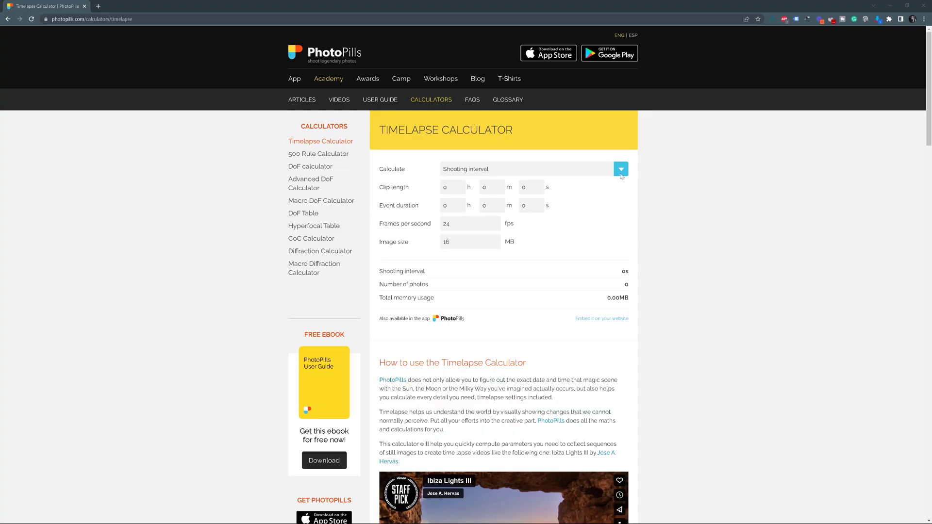
In the PhotoPills timelapse calculator, work out the shooting interval for a 3-hour event duration and a 10-second clip
click(620, 173)
click(476, 181)
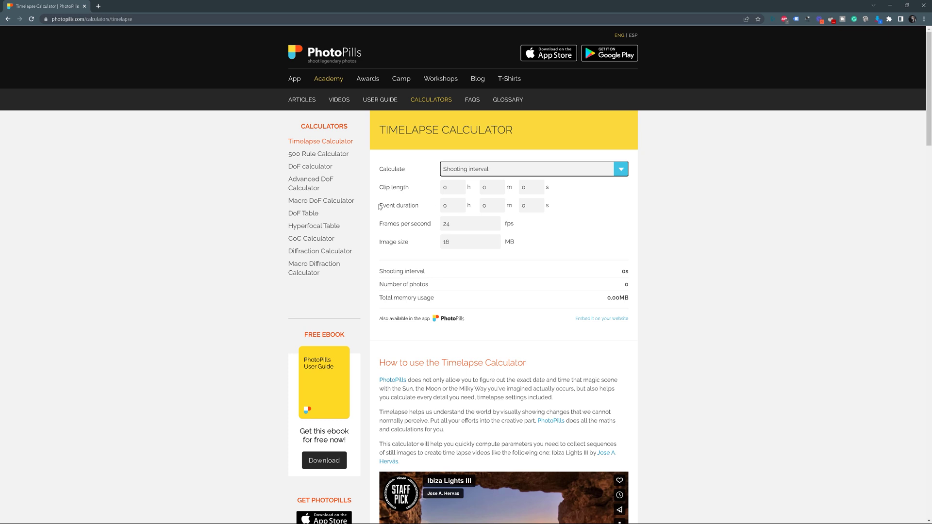
drag(379, 206, 427, 207)
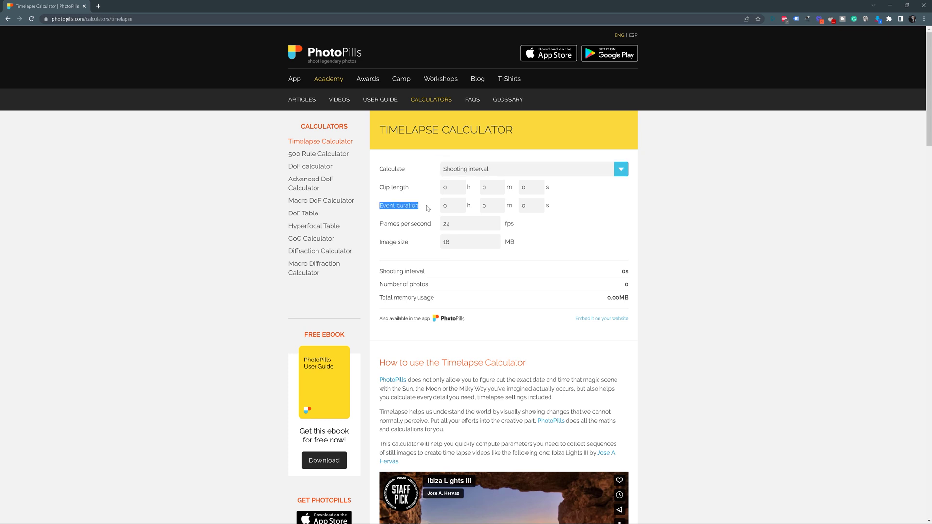
double_click(450, 205)
text(3)
drag(533, 189, 520, 189)
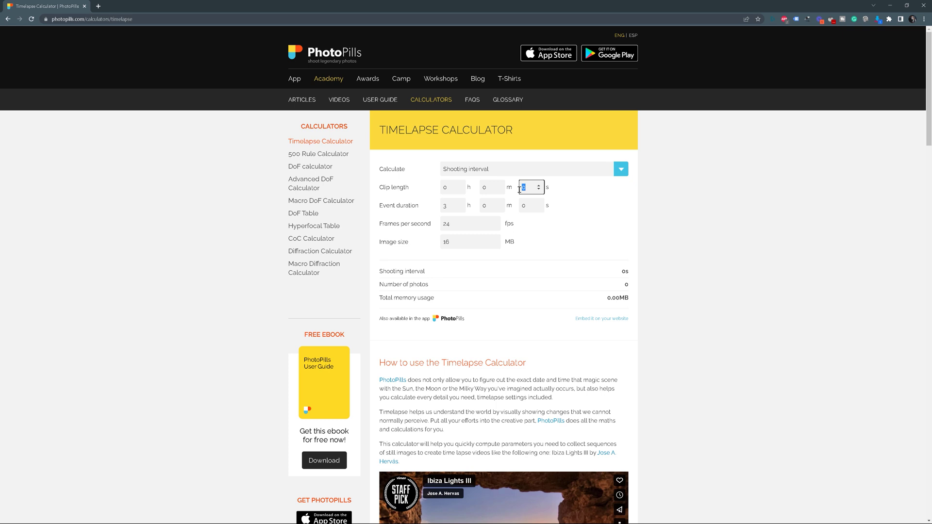
text(10)
click(534, 272)
drag(378, 272, 627, 272)
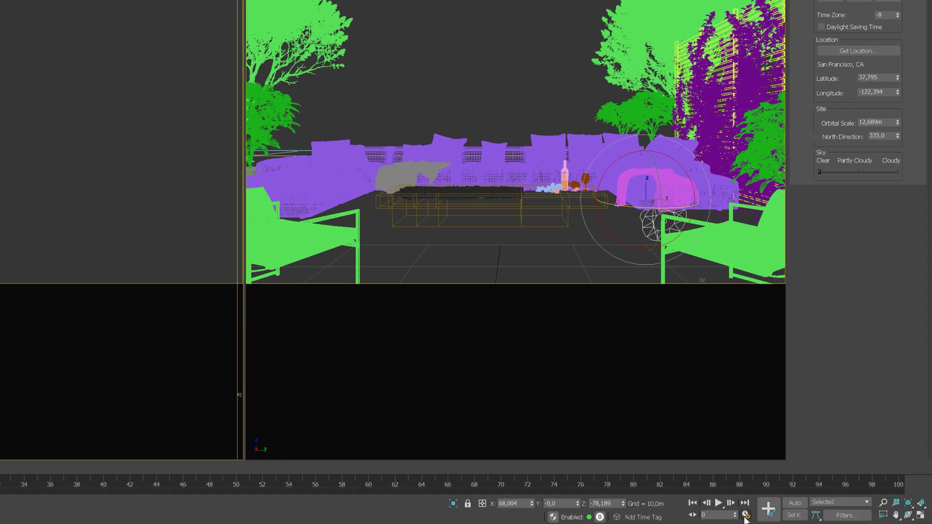
Back in 3ds Max, set a custom frame rate of 1 FPS in the time configuration
click(807, 518)
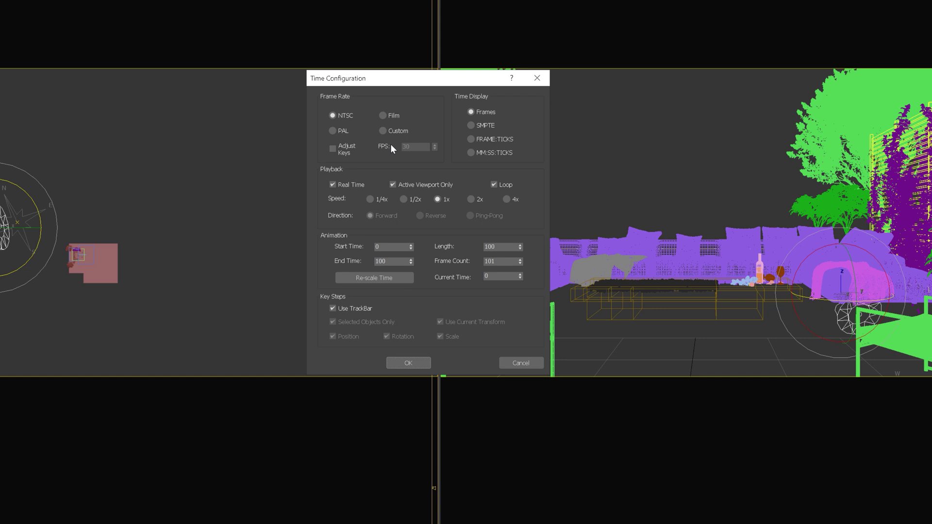
click(391, 131)
click(435, 149)
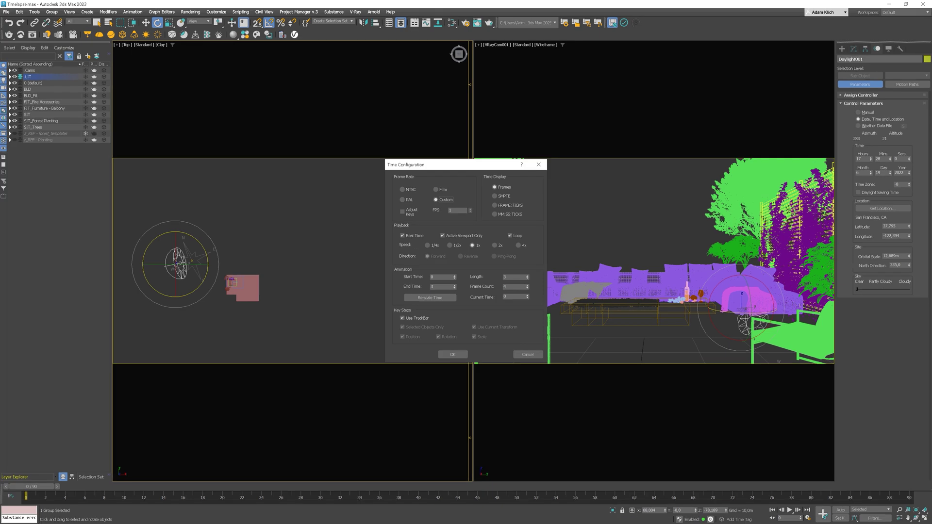
Calculate the number of seconds in three hours by multiplying 60 by 60 by 3 in the system calculator
key(XF86Calculator)
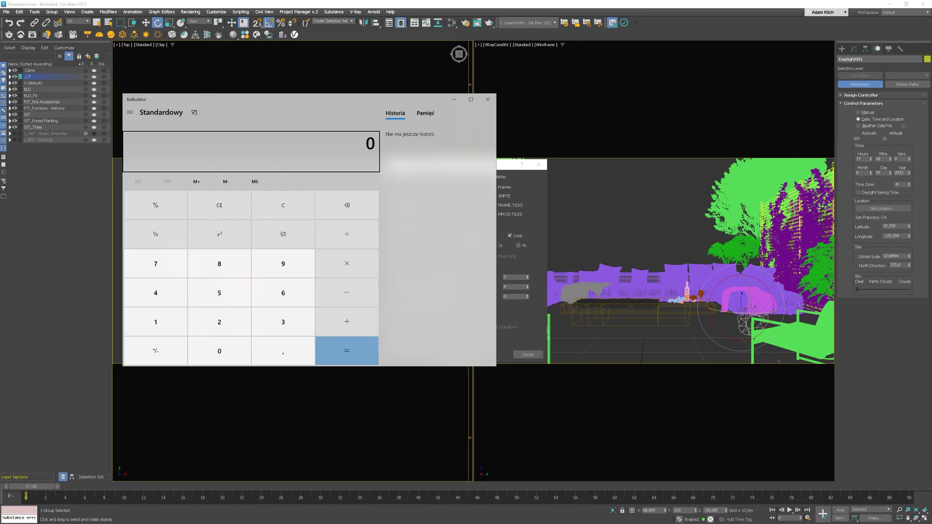
text(60)
key(asterisk)
text(60)
key(Return)
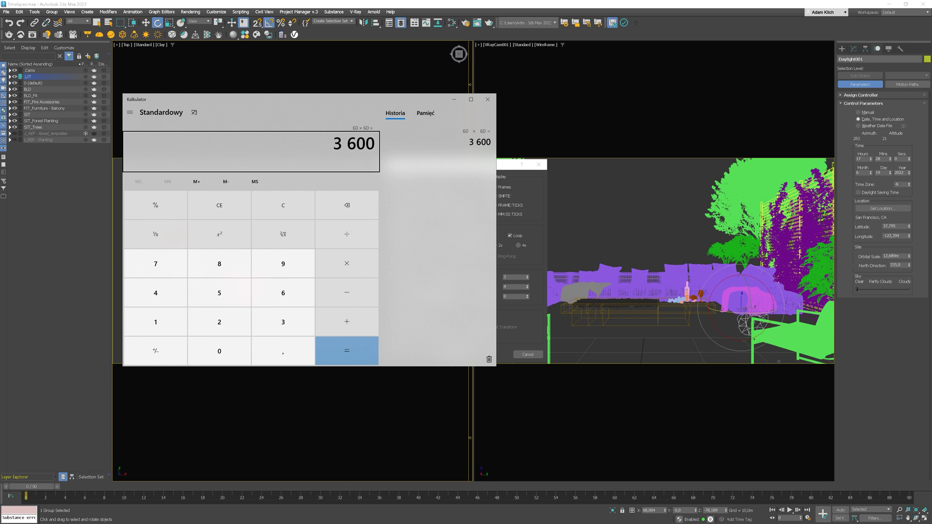
key(asterisk)
text(3)
key(Return)
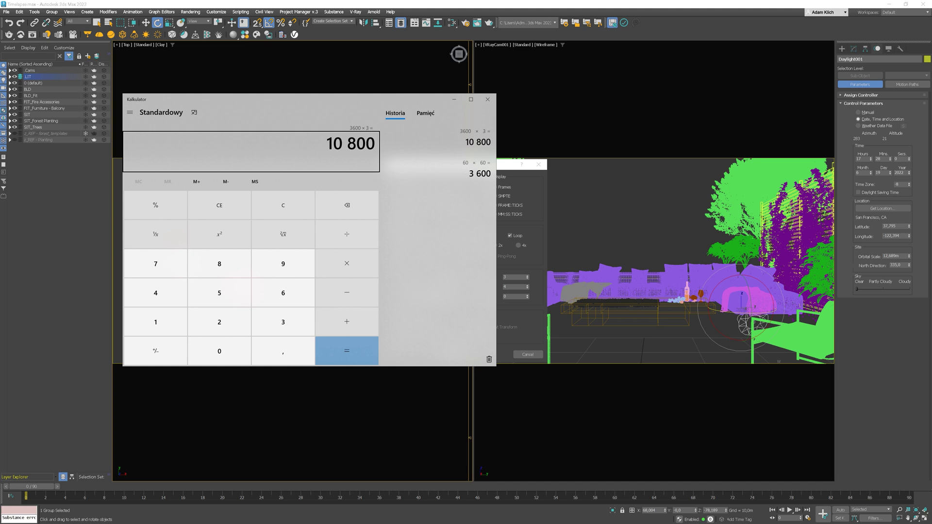
Divide the total seconds by 45, compare the result with PhotoPills' number of photos, and close the calculator
key(slash)
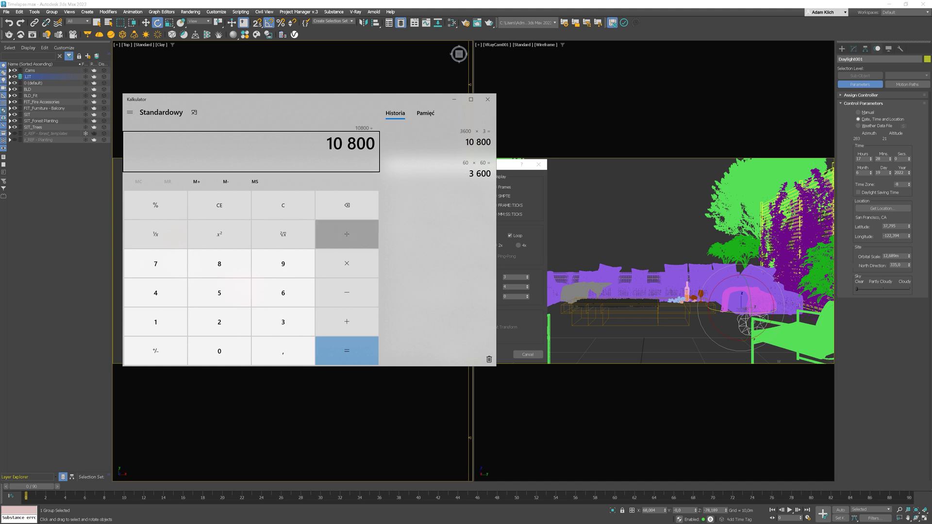
text(45)
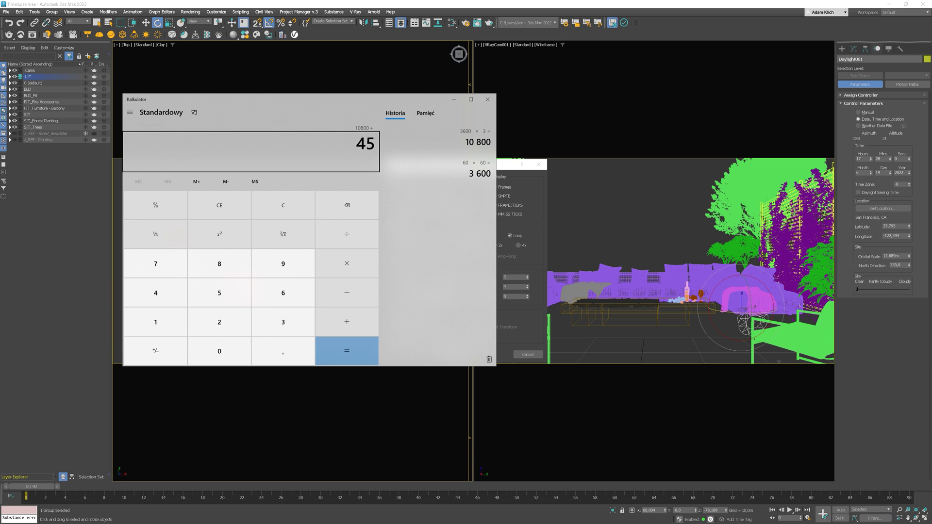
key(Return)
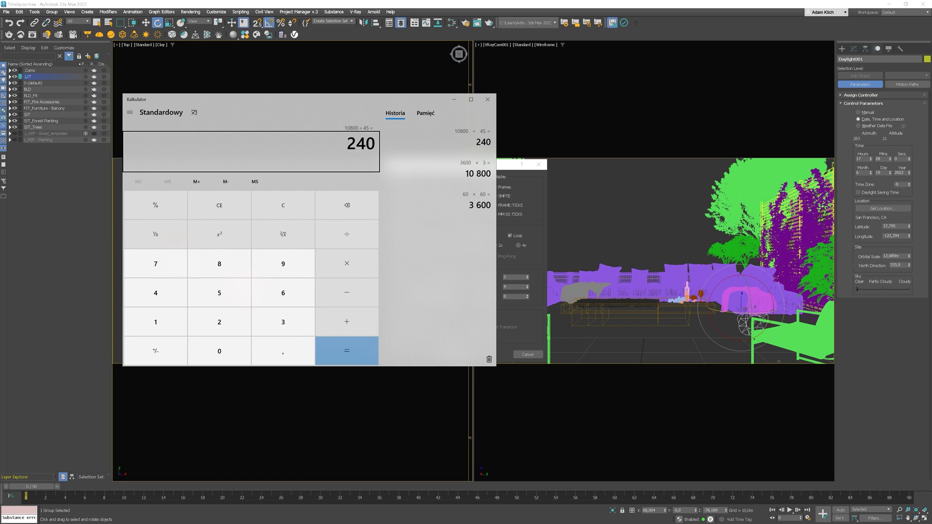
key(alt+Tab)
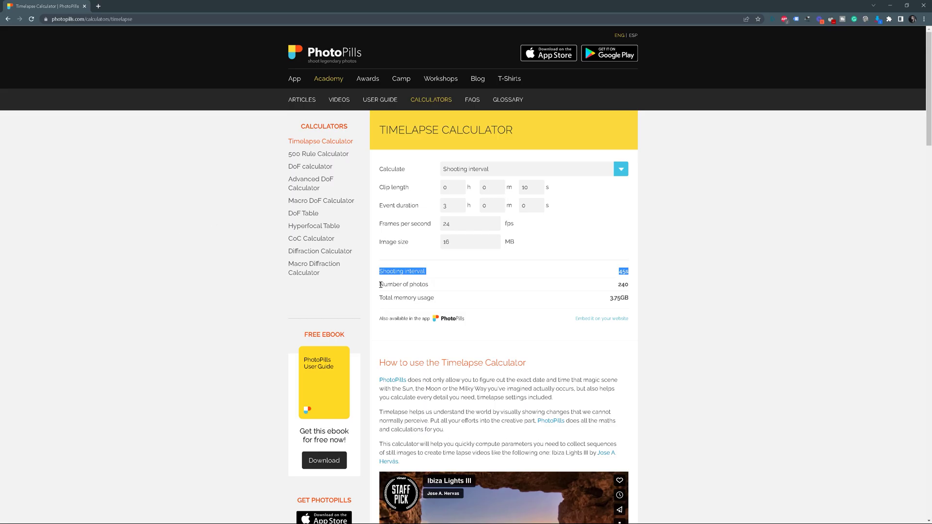
drag(380, 285, 533, 291)
drag(632, 285, 626, 285)
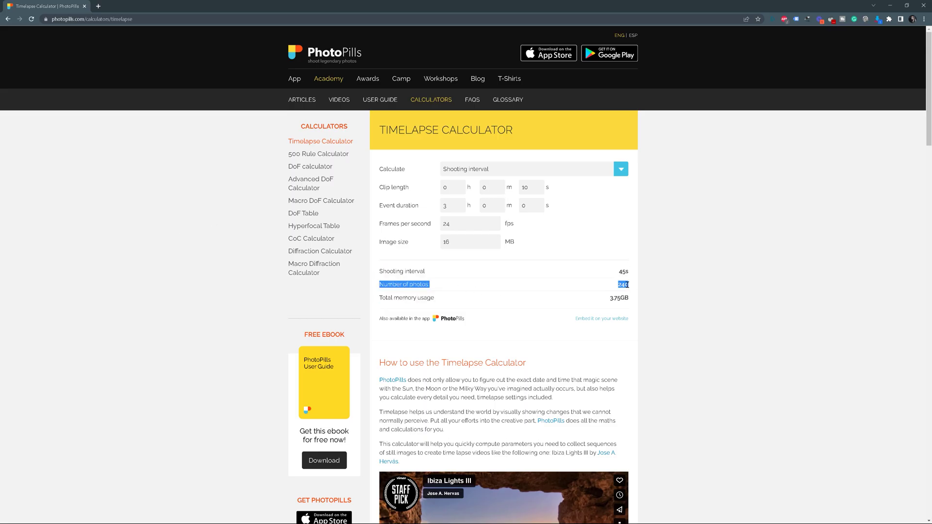
click(890, 5)
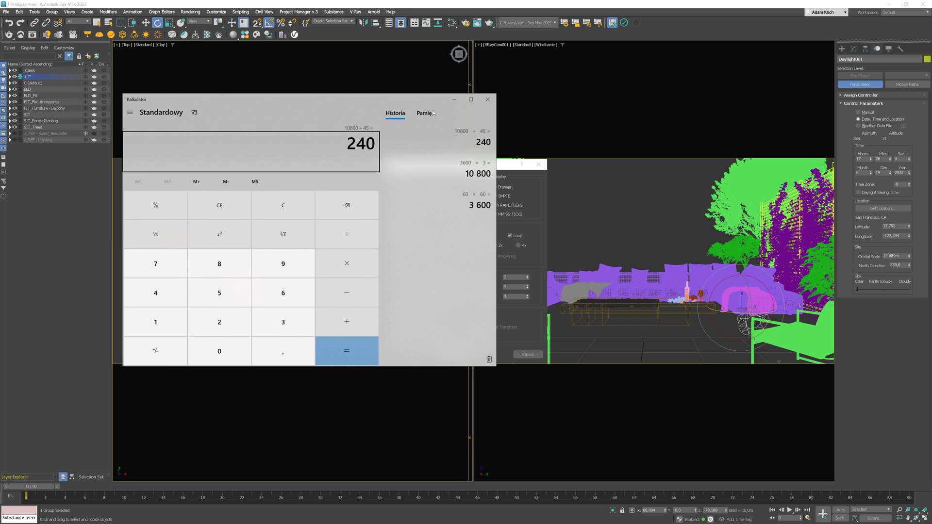
click(487, 99)
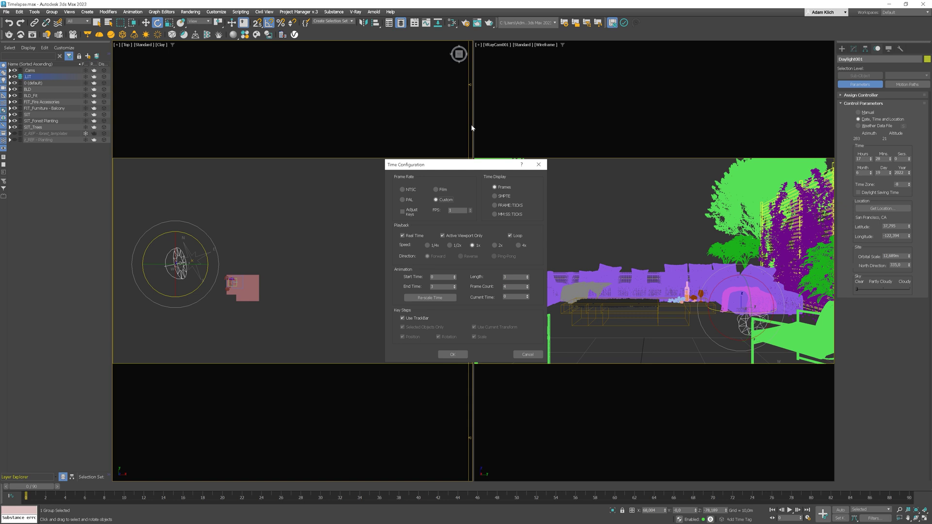
Set the animation's start time to 1 and end time to 10800, and return to the first frame
click(455, 276)
click(439, 287)
click(452, 354)
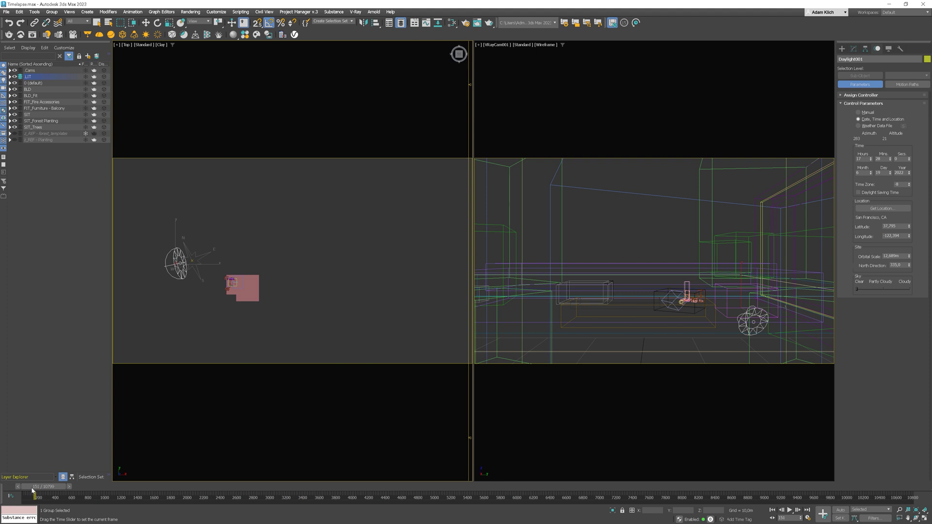
drag(44, 489, 19, 496)
key(e)
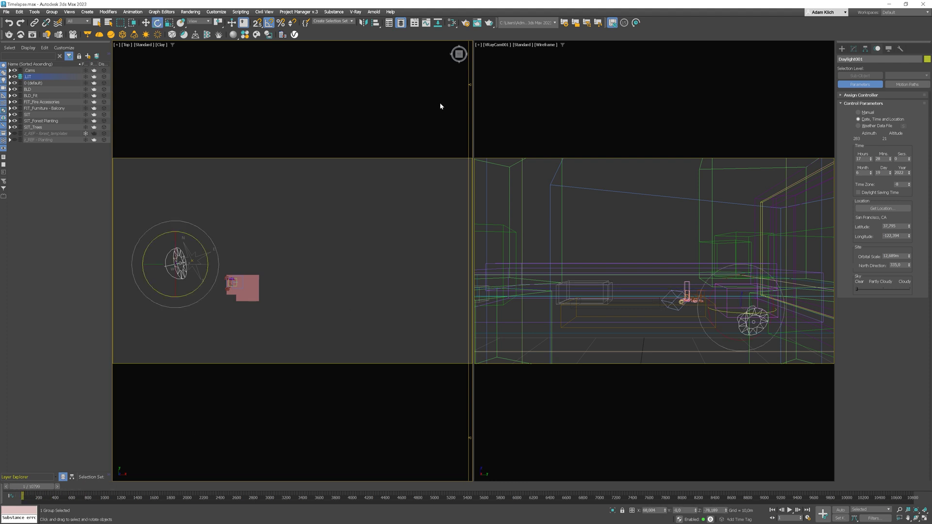
Set the render's time output to the active time segment in the render setup
click(465, 22)
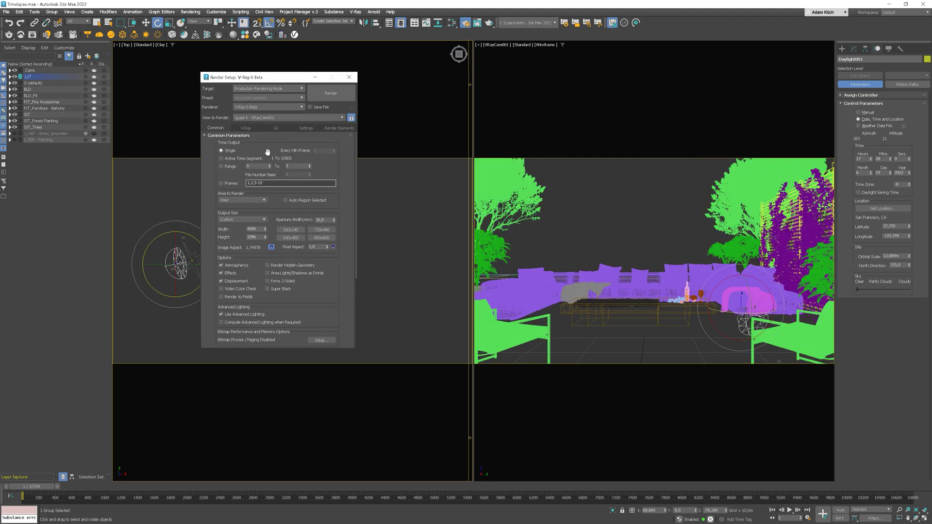
click(227, 159)
key(Tab)
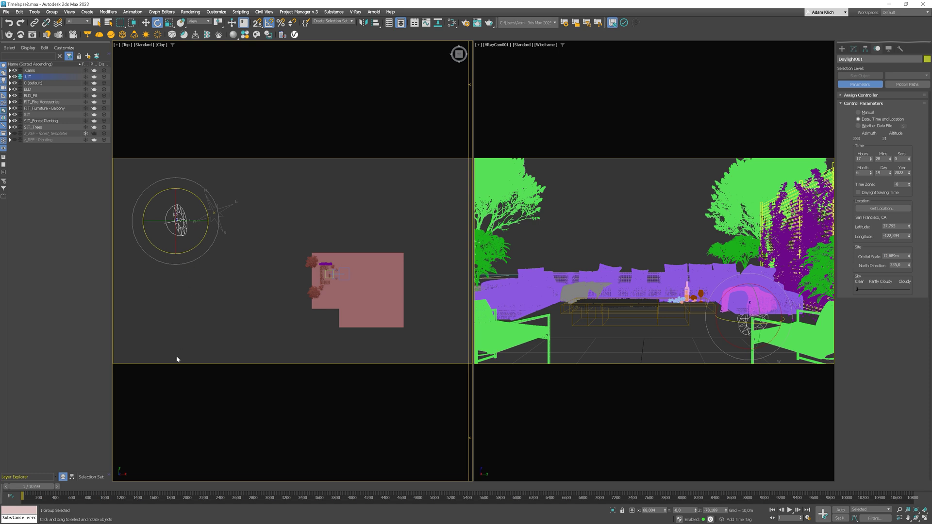
With auto keying, keyframe the daylight system's hour at 20 on frame 10800 and end the key recording
click(841, 510)
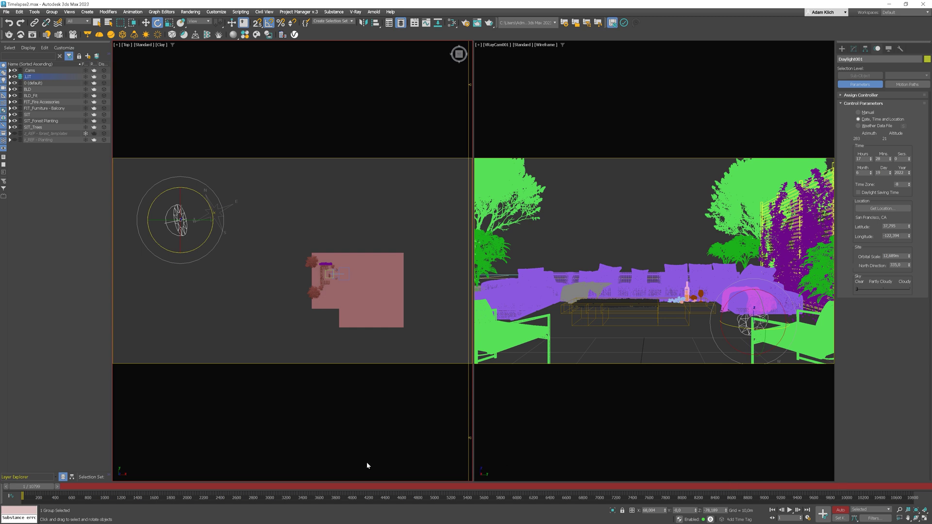
drag(40, 489, 907, 487)
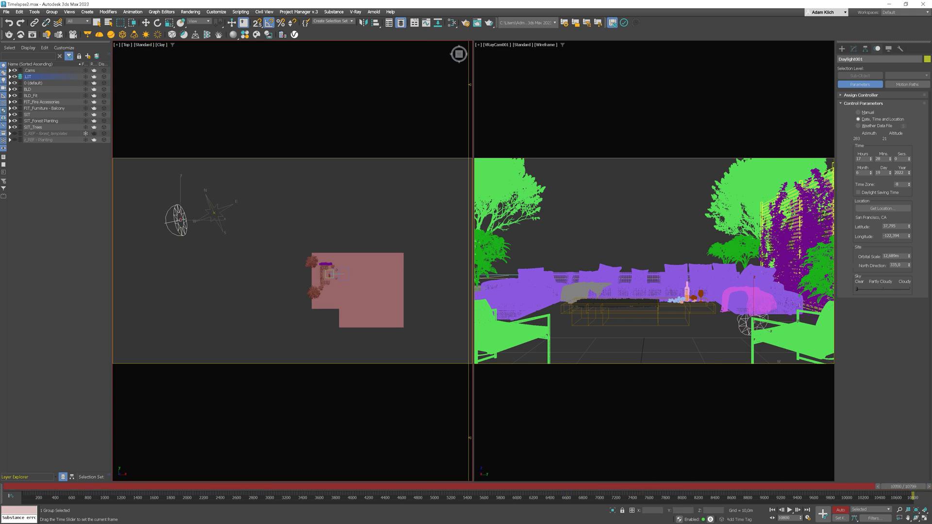
click(870, 158)
click(870, 158)
click(870, 158)
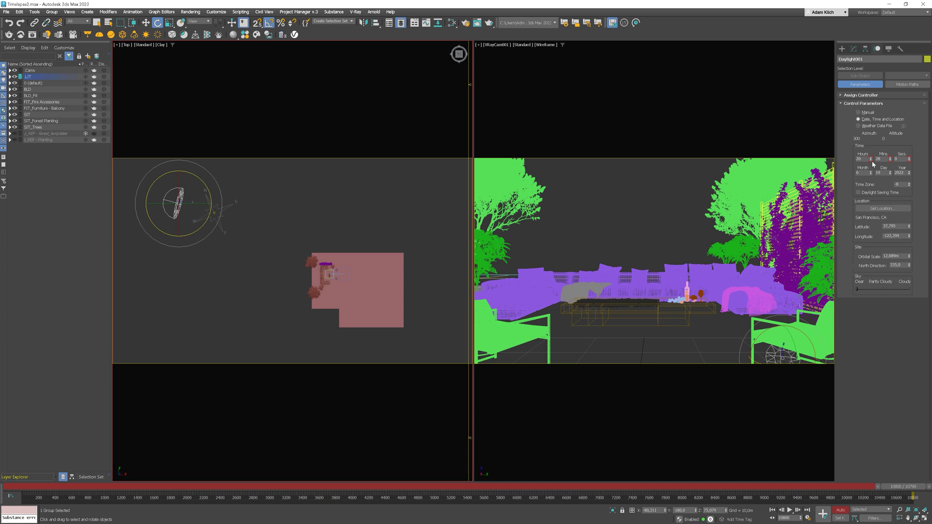
click(840, 510)
Scrub the timeline back to the first frame to check the sun's animated movement
drag(898, 487, 245, 487)
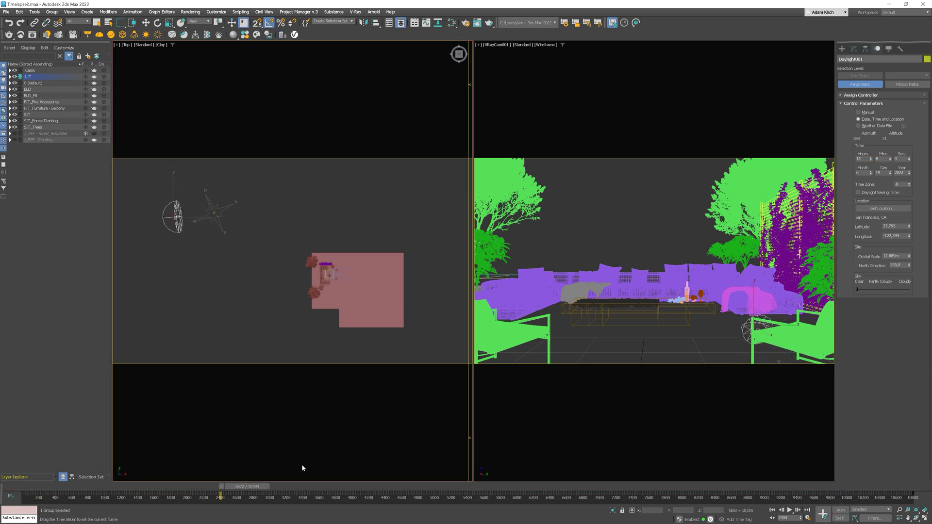
drag(301, 467, 22, 462)
key(e)
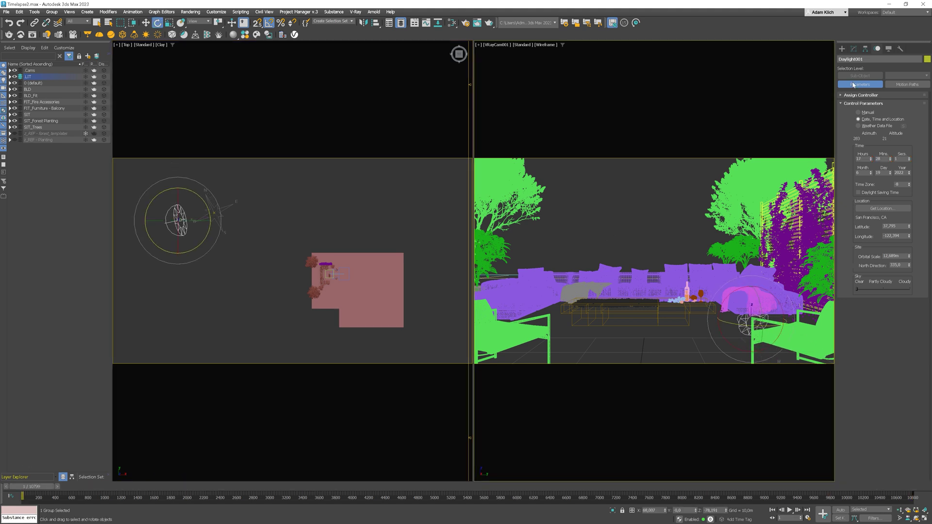
Select the camera of the VRayCam001 view, open its parameters, and start auto keying at frame 10800
click(503, 45)
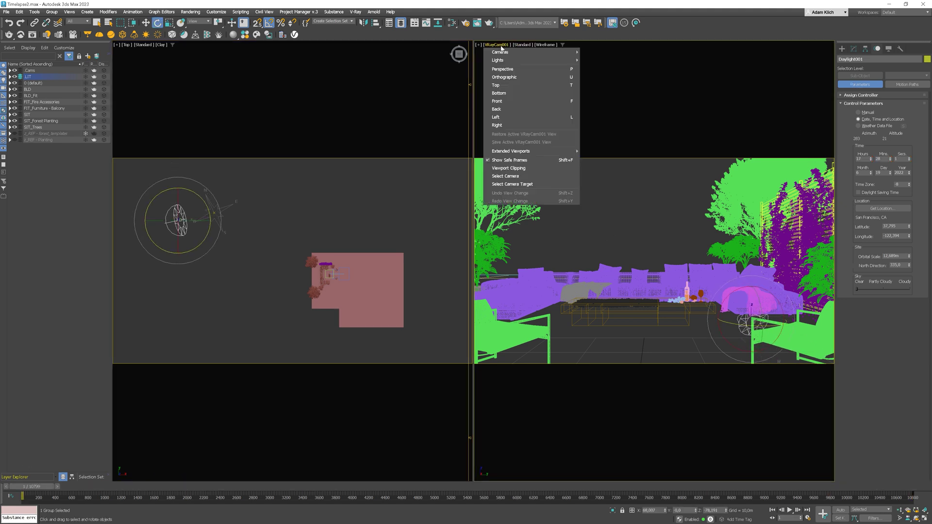
click(505, 175)
click(854, 50)
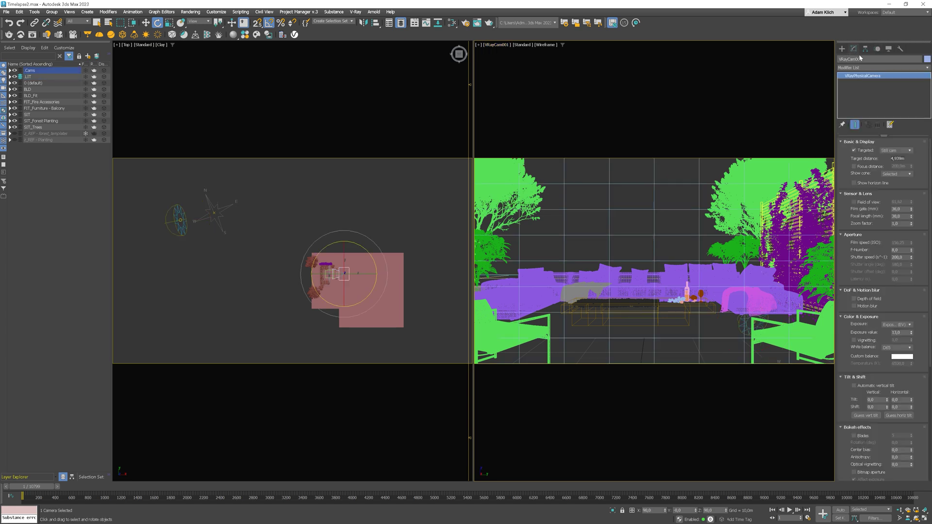
click(840, 510)
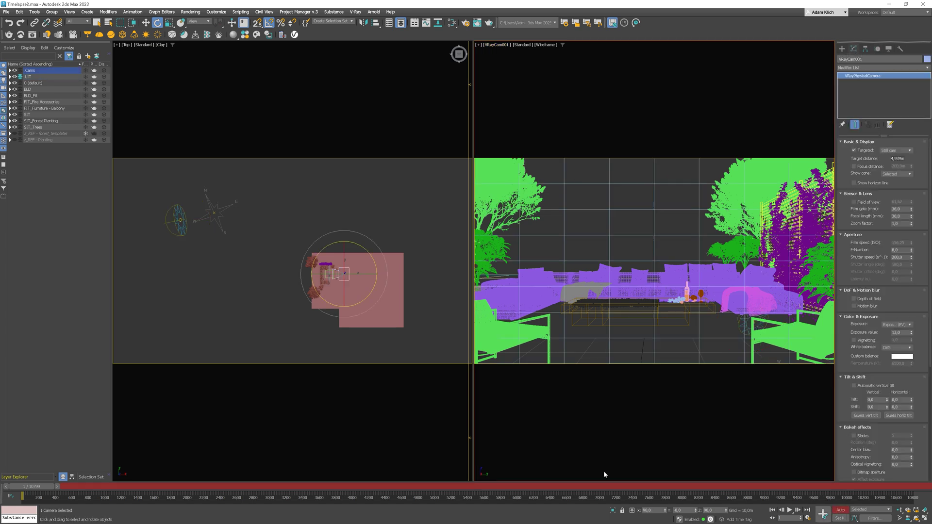
drag(40, 488, 901, 487)
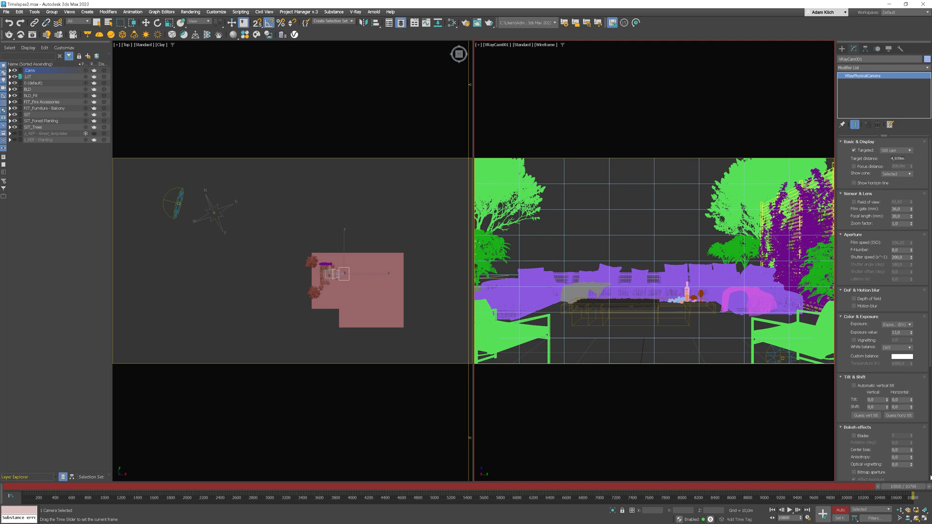
With an interactive render running, keyframe the camera's exposure value at 9 on frame 10800
click(32, 35)
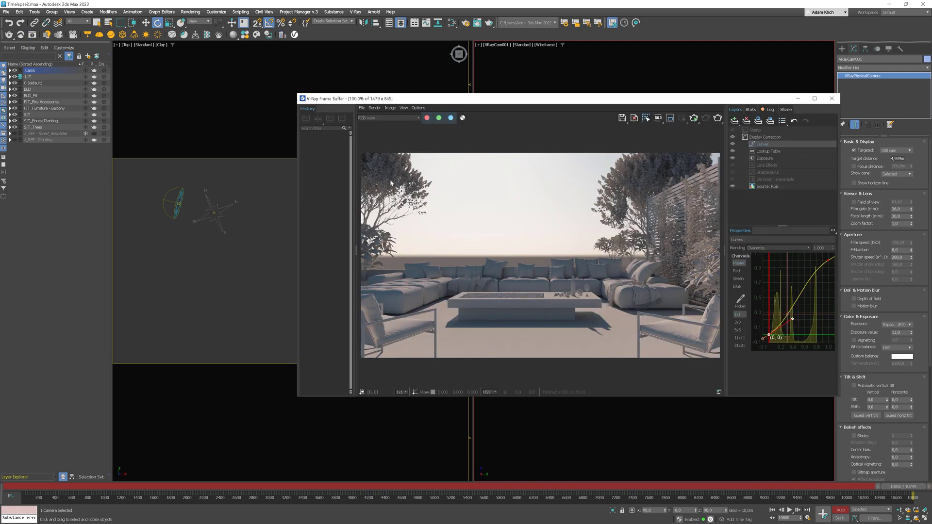
click(694, 119)
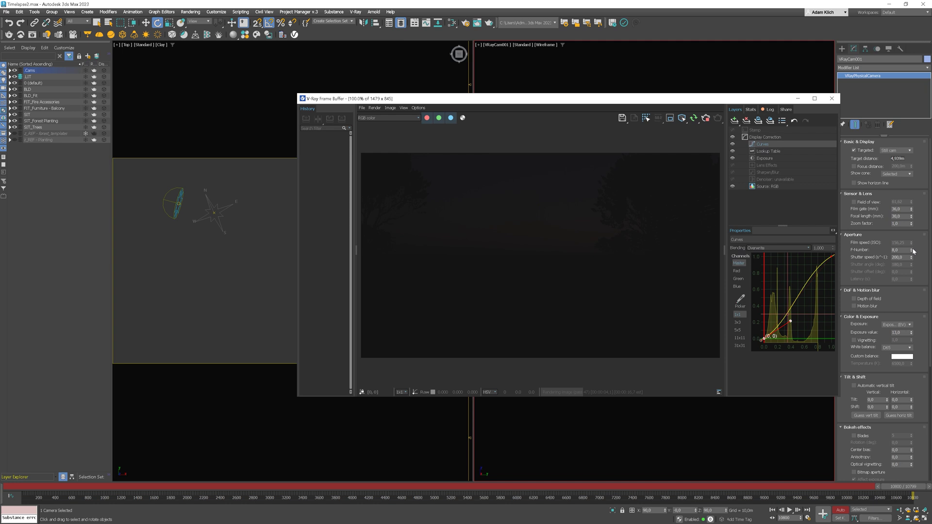
drag(911, 334, 913, 336)
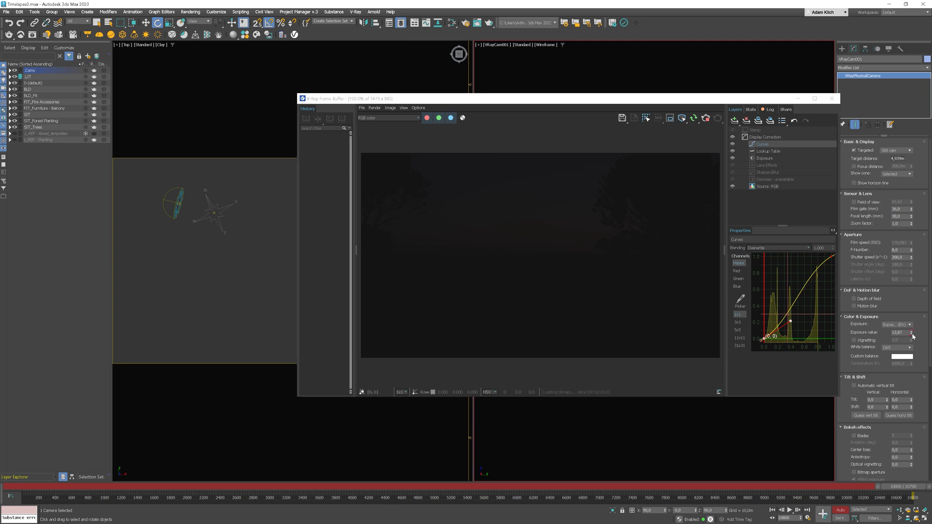
double_click(900, 332)
text(10)
key(Return)
double_click(902, 333)
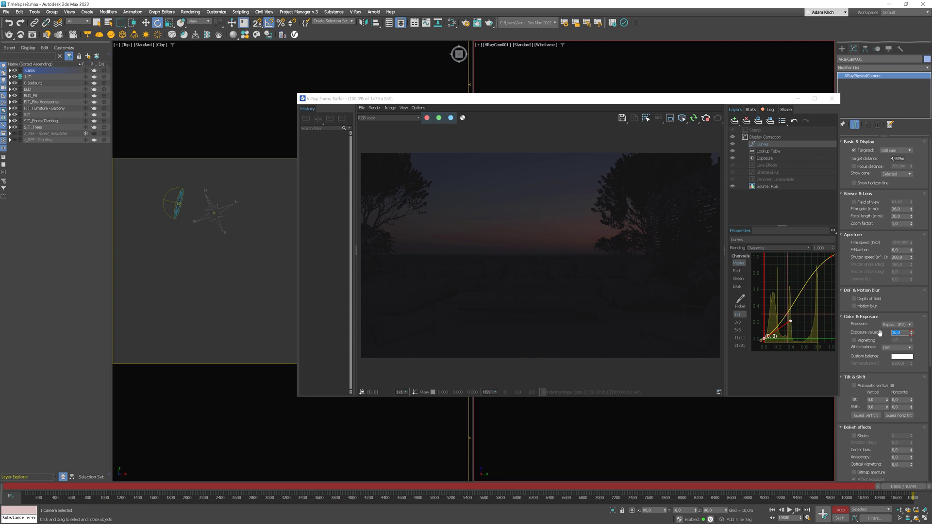
text(9)
key(Return)
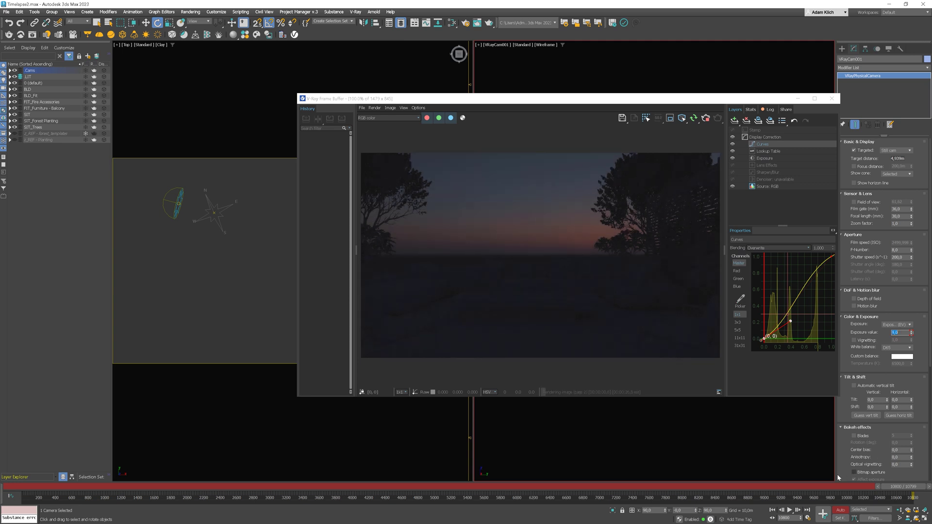
Check the interactive render at several earlier frames, then close the frame buffer and end the key recording
drag(897, 487, 691, 486)
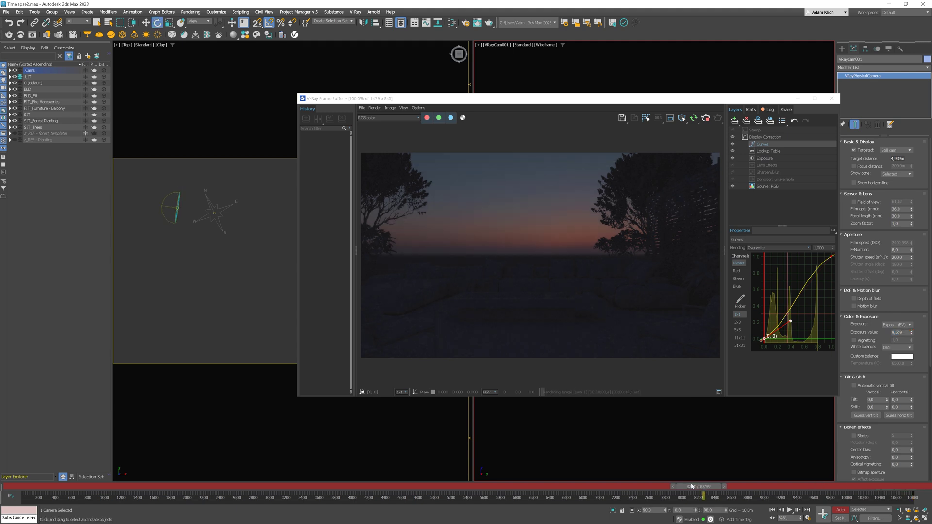
click(693, 119)
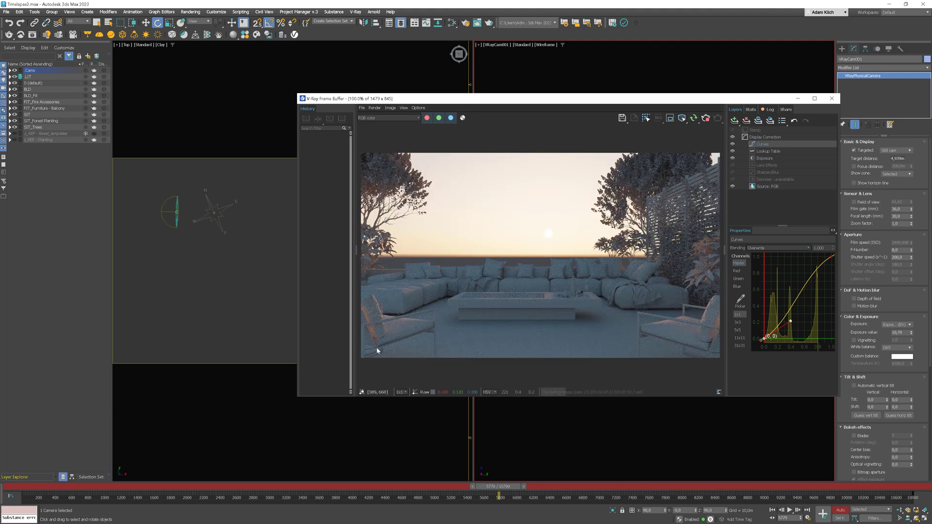
drag(498, 489, 248, 486)
click(696, 119)
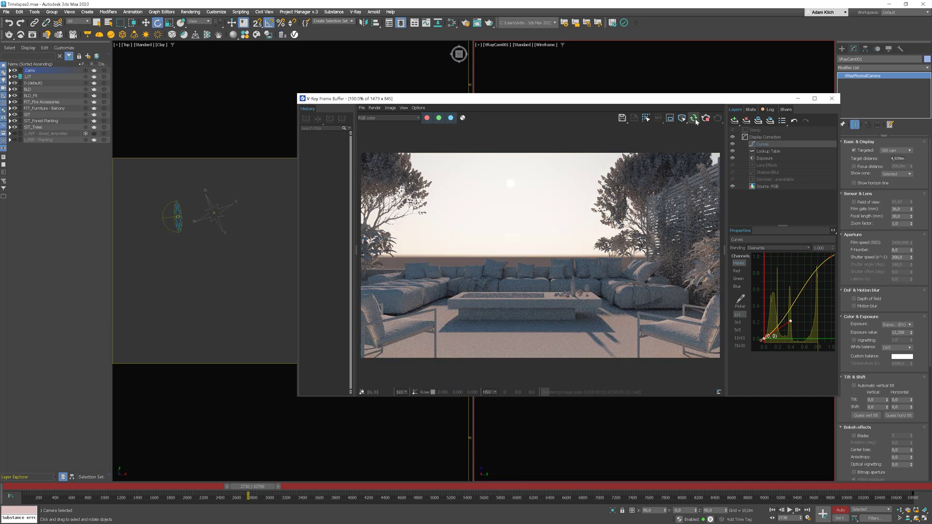
click(706, 119)
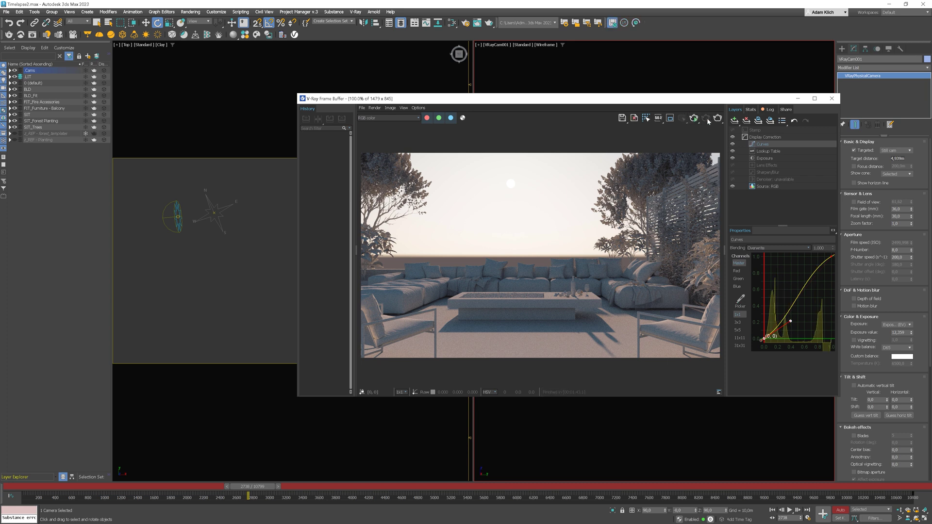
click(831, 98)
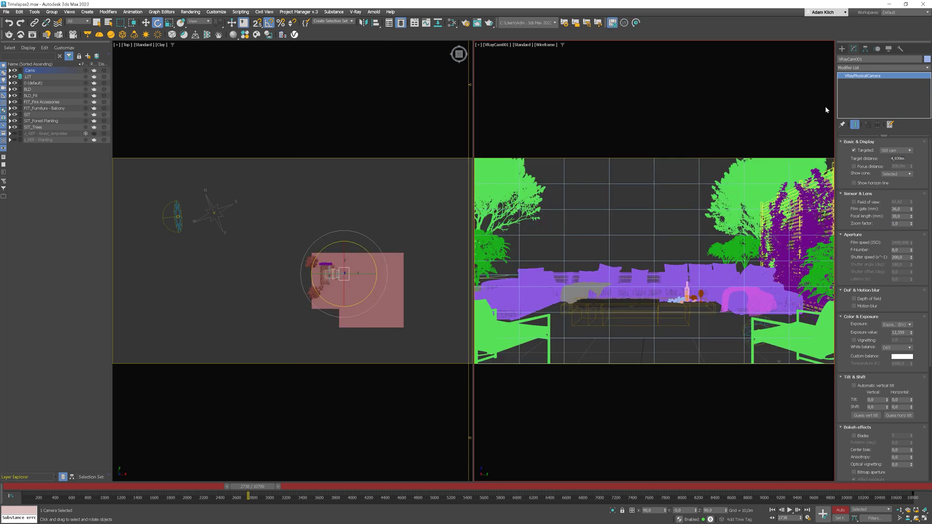
click(841, 510)
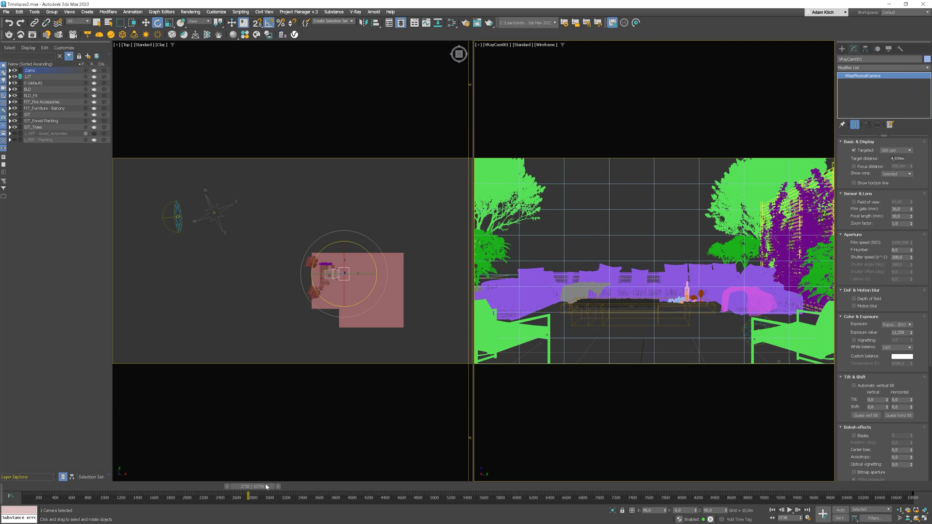
With auto keying, slide the camera slightly down in the top view at frame 1 and up at frame 10800
drag(266, 487, 38, 487)
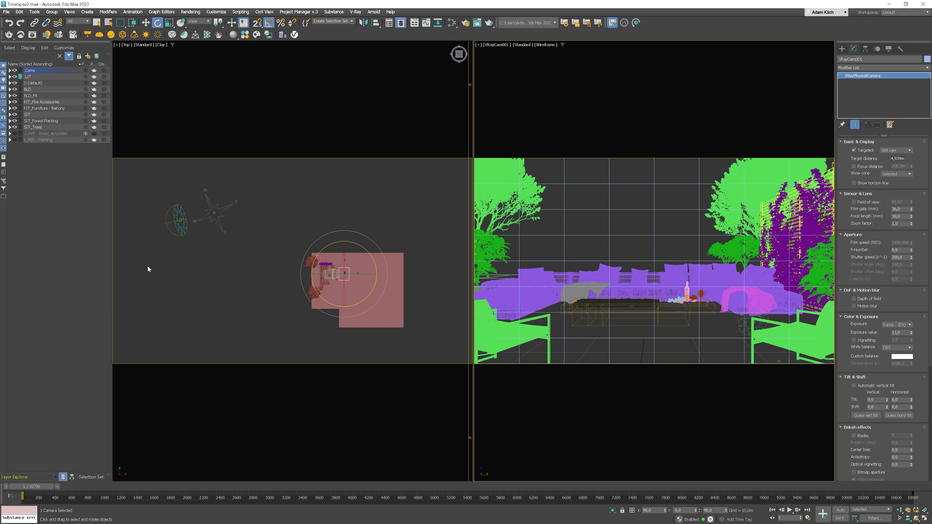
drag(41, 486, 40, 455)
scroll(336, 273, up, 5)
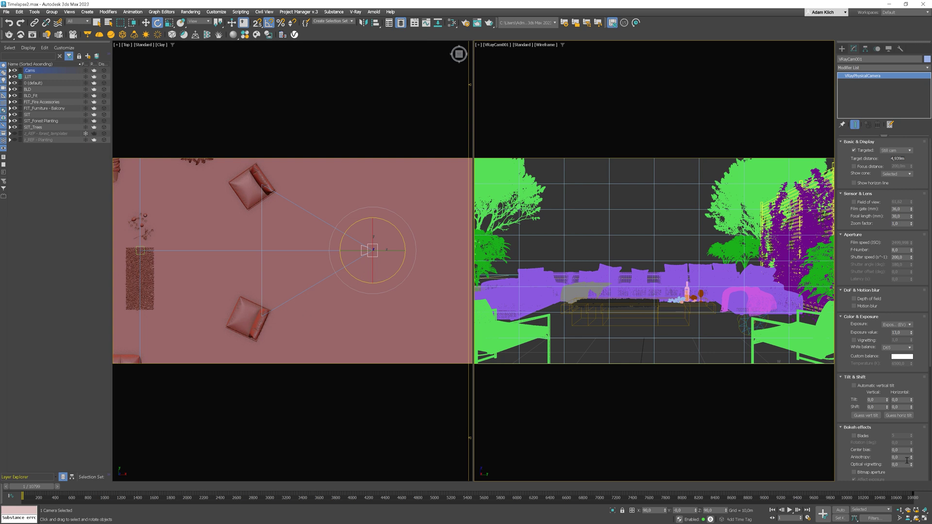
click(840, 509)
key(w)
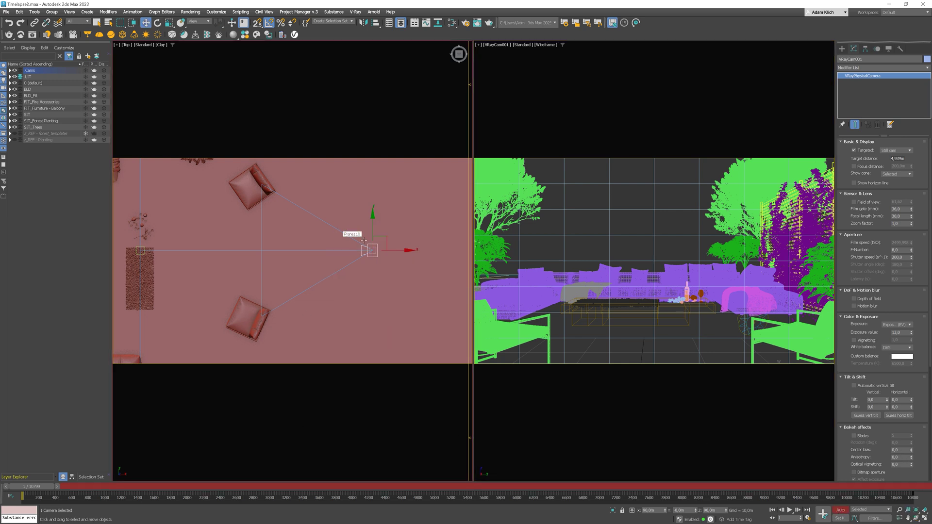
drag(371, 234, 370, 248)
drag(57, 485, 912, 485)
drag(371, 246, 378, 212)
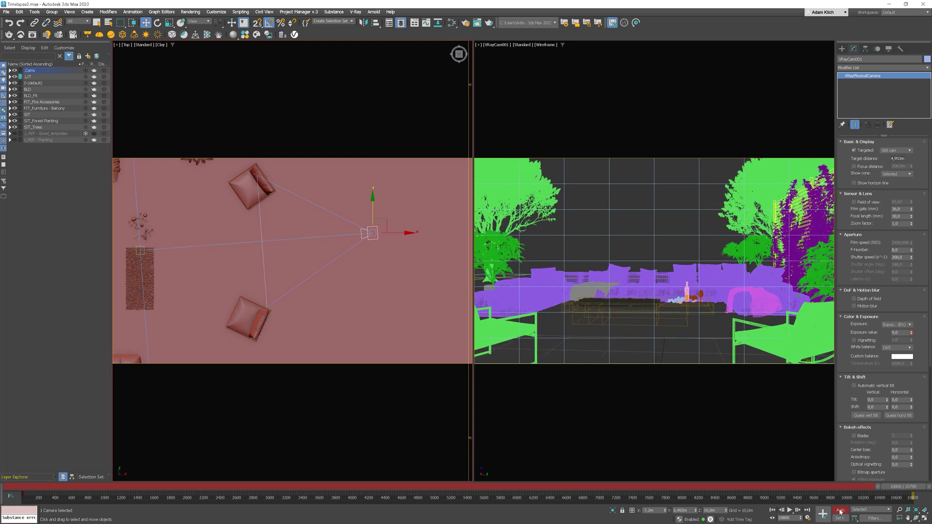
click(840, 509)
Play and scrub the animation to check the camera slide, then switch to the browser to view timelapse slider images
drag(892, 485, 21, 486)
click(790, 510)
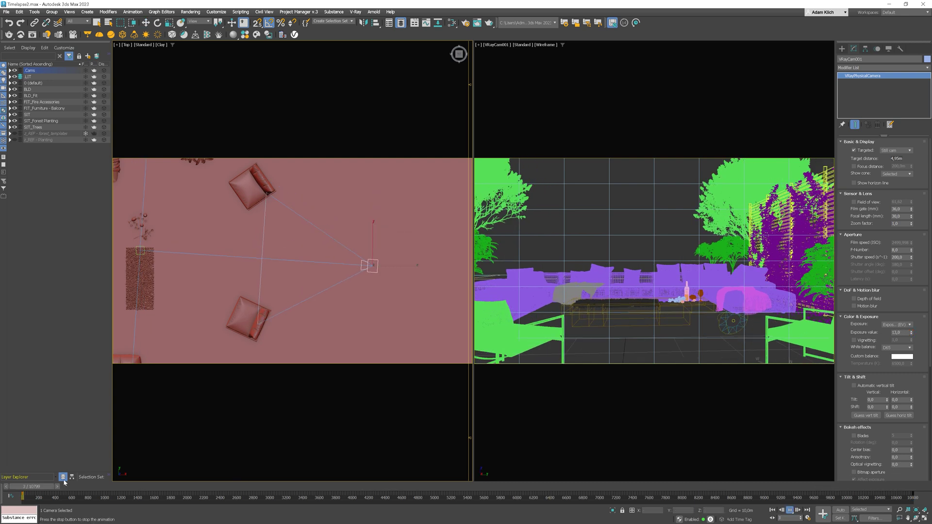
drag(38, 491, 913, 465)
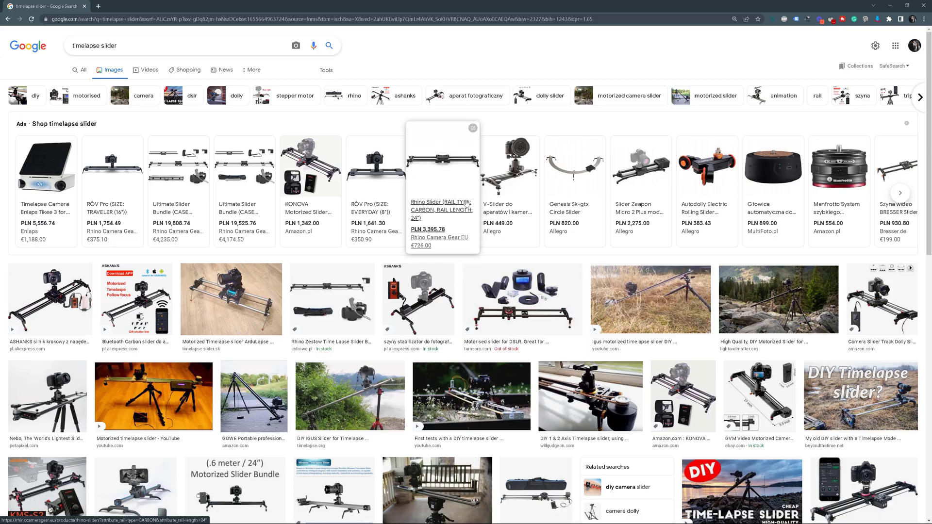
scroll(466, 204, down, 1)
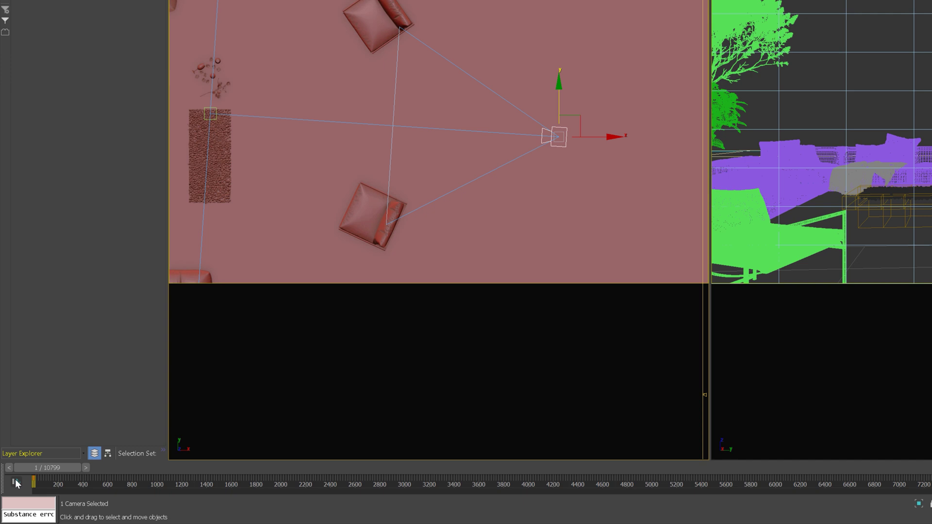
Open and enlarge the mini curve editor in 3ds Max, and isolate the camera's Y Position curve fitted to view
click(16, 483)
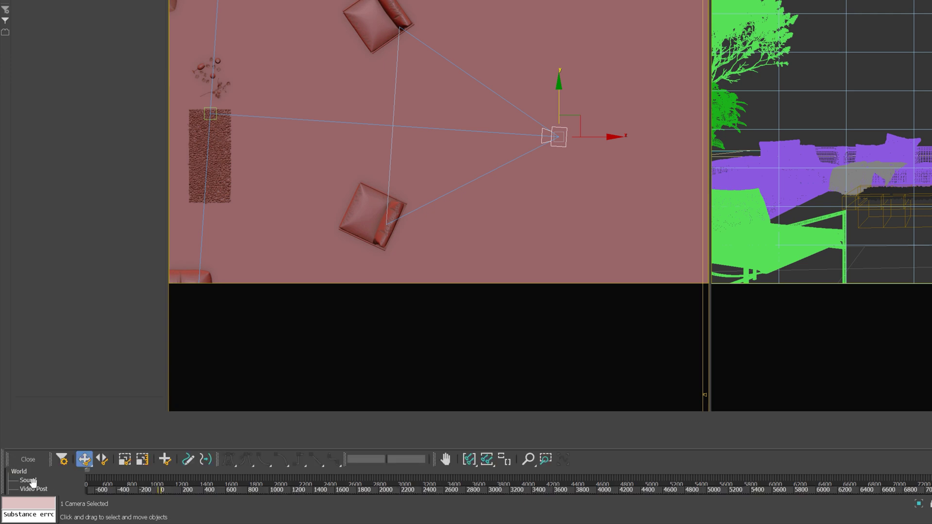
drag(403, 438, 424, 97)
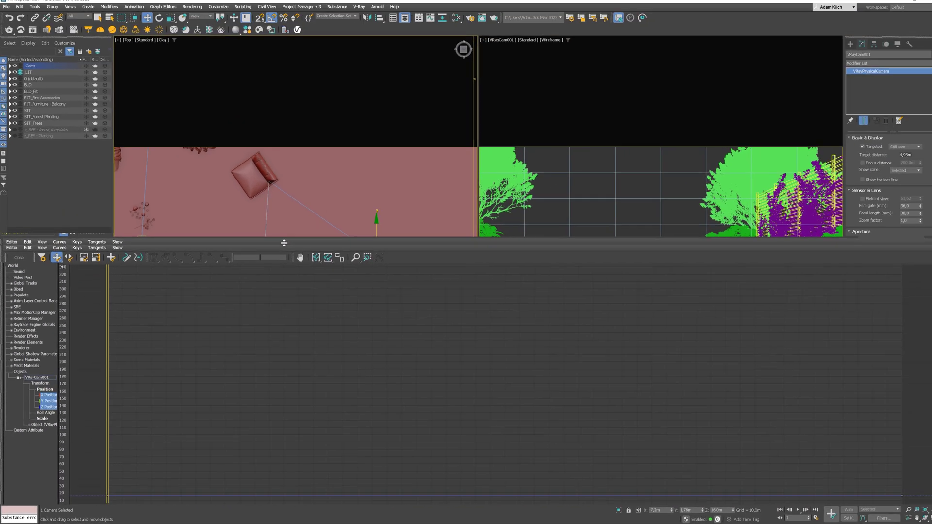
click(325, 262)
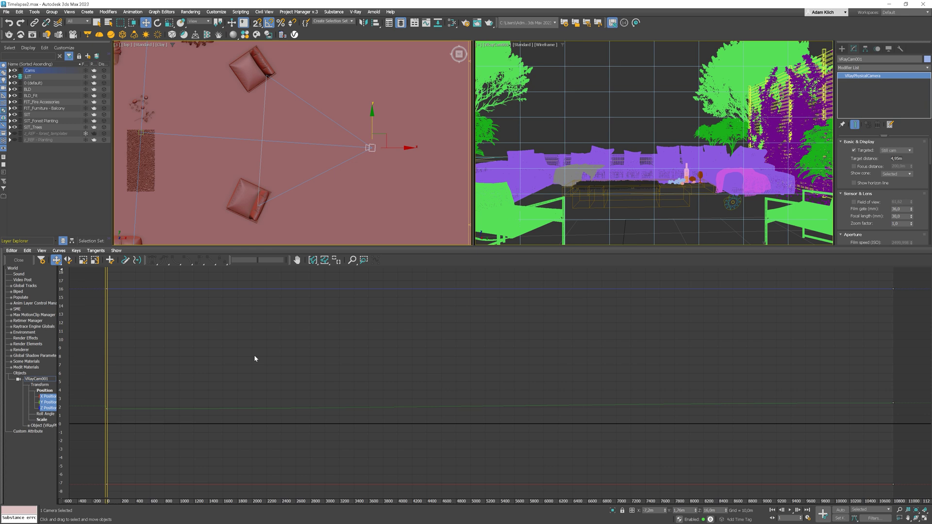
click(51, 403)
click(325, 260)
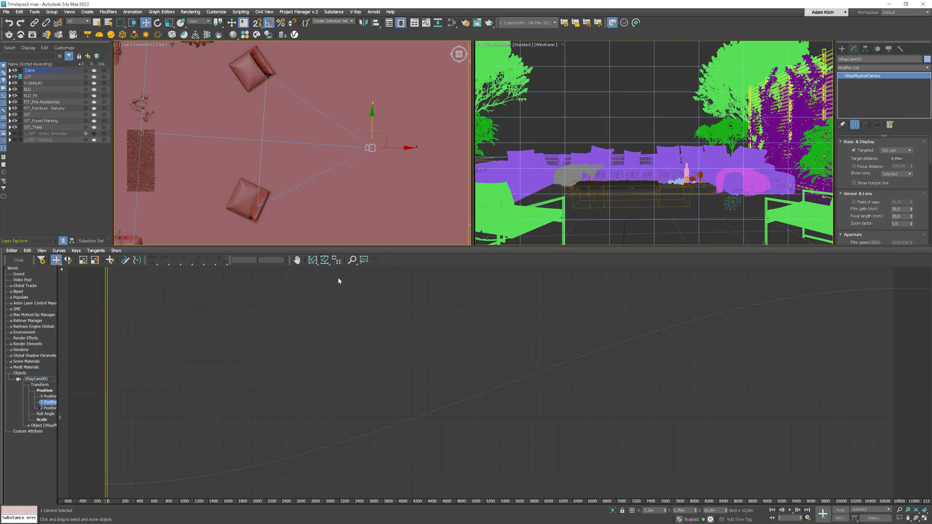
Set both Y Position keys of the camera to linear tangents and close the curve editor
drag(897, 289, 102, 492)
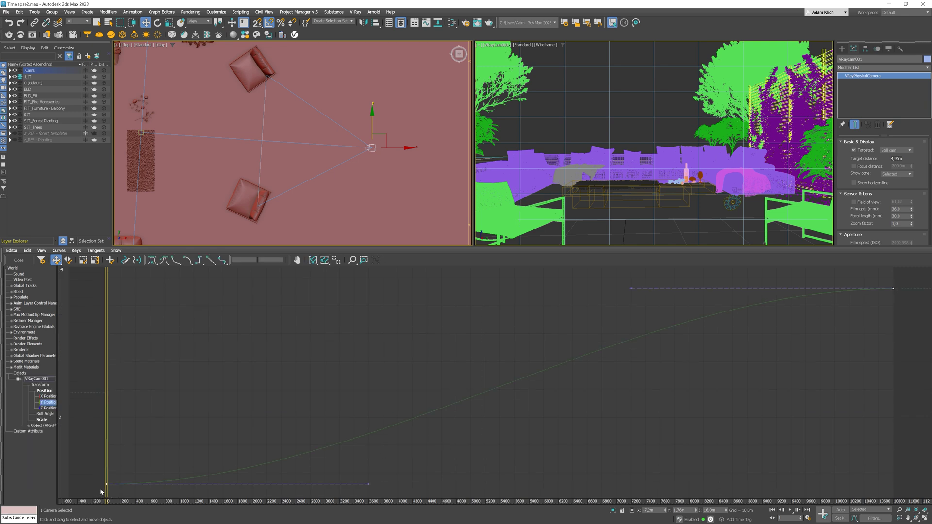
click(211, 260)
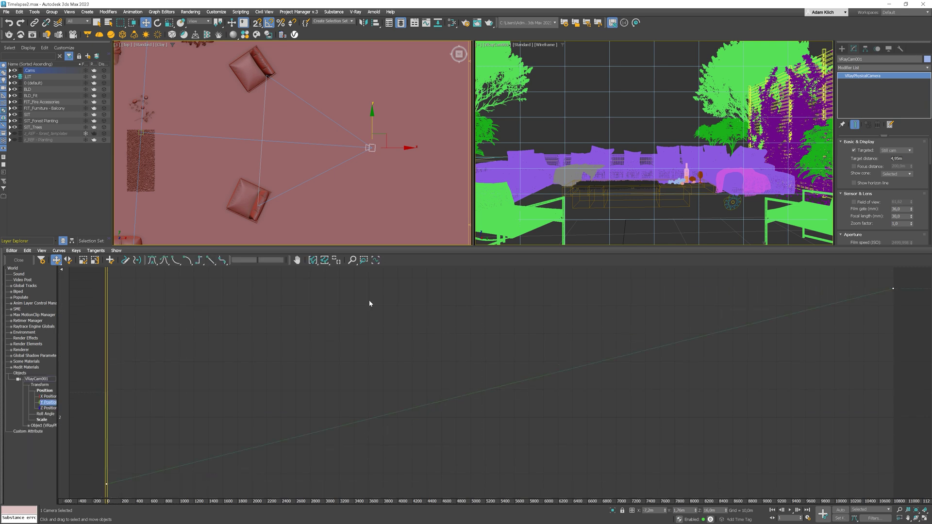
click(19, 263)
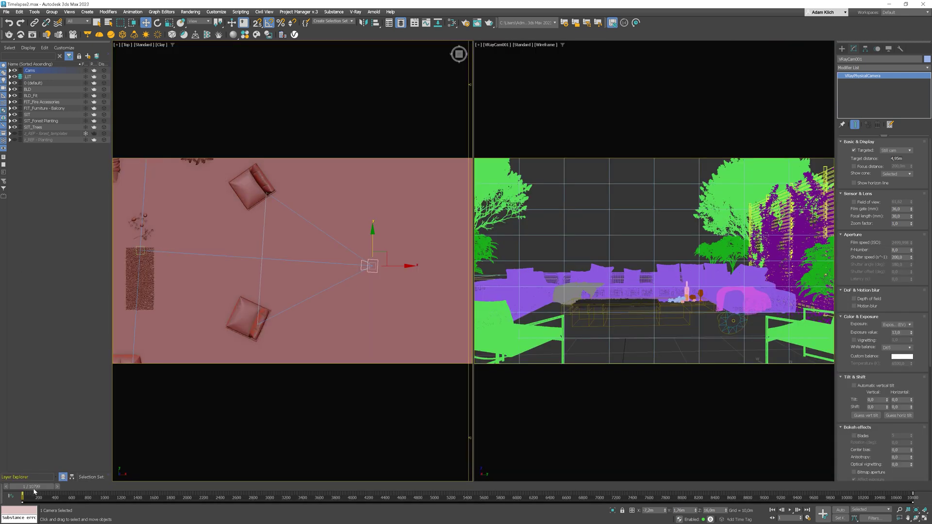
Scrub the timeline to frame 10800 to check the camera's linear movement, and deselect the camera
drag(34, 491, 911, 474)
key(w)
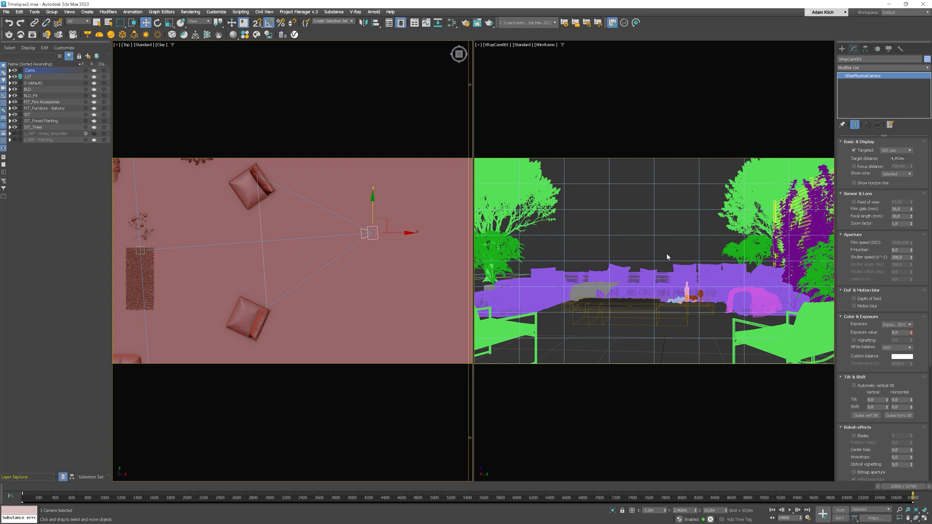
click(667, 257)
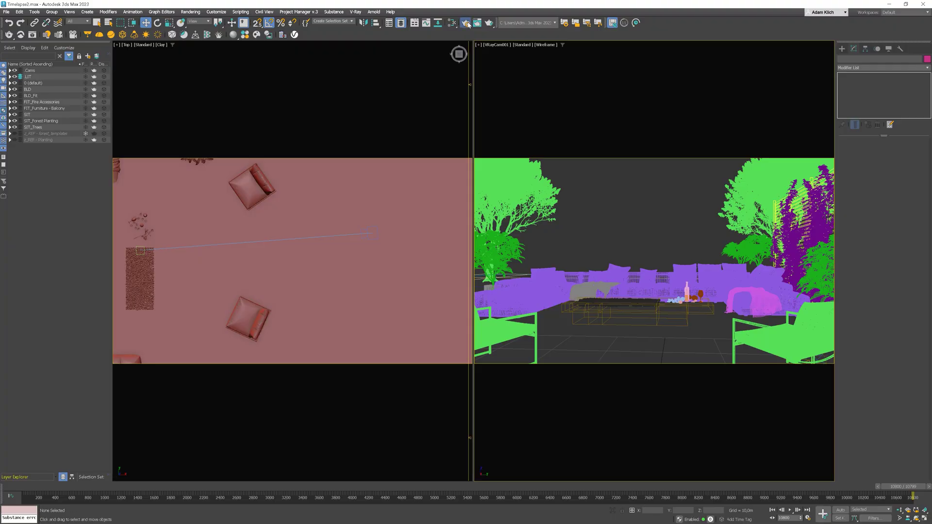
Edit the output width in the render setup and enable saving the render output to a file
click(466, 22)
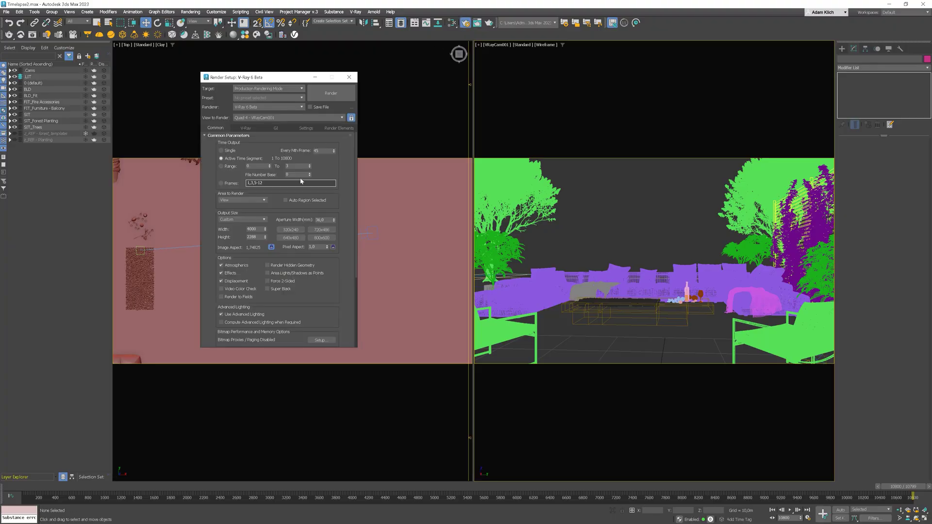
double_click(259, 229)
text(5)
scroll(279, 219, down, 4)
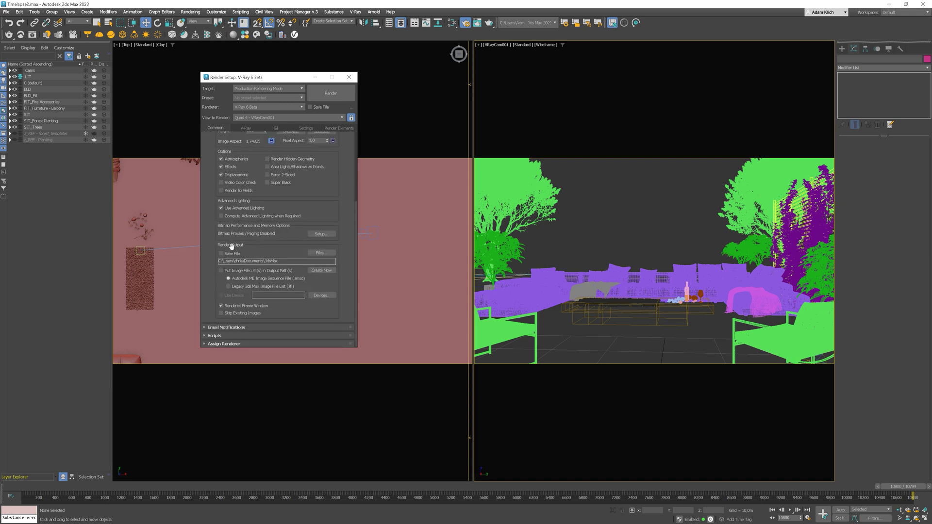
click(237, 253)
Browse for the render output location and create a new folder named Renders inside 150_Timelapse Vray
click(320, 253)
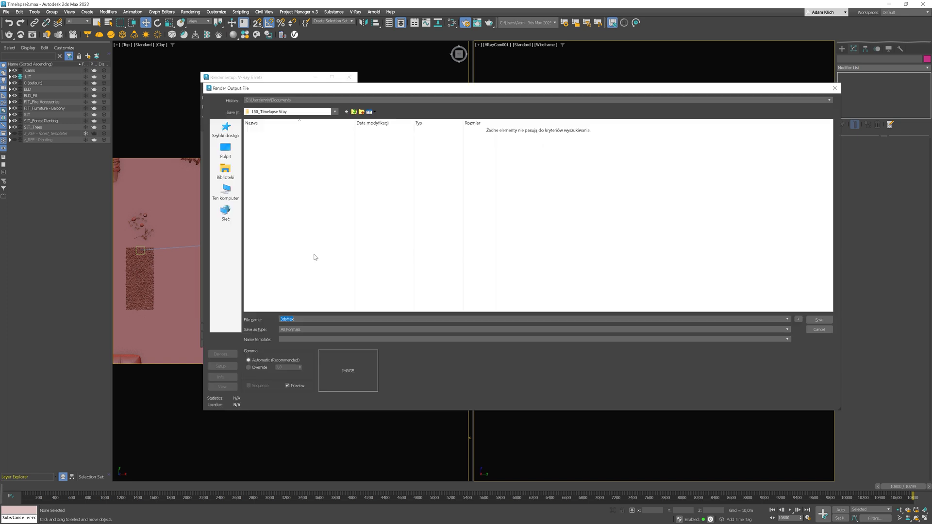
key(ctrl+shift+n)
text(Renders)
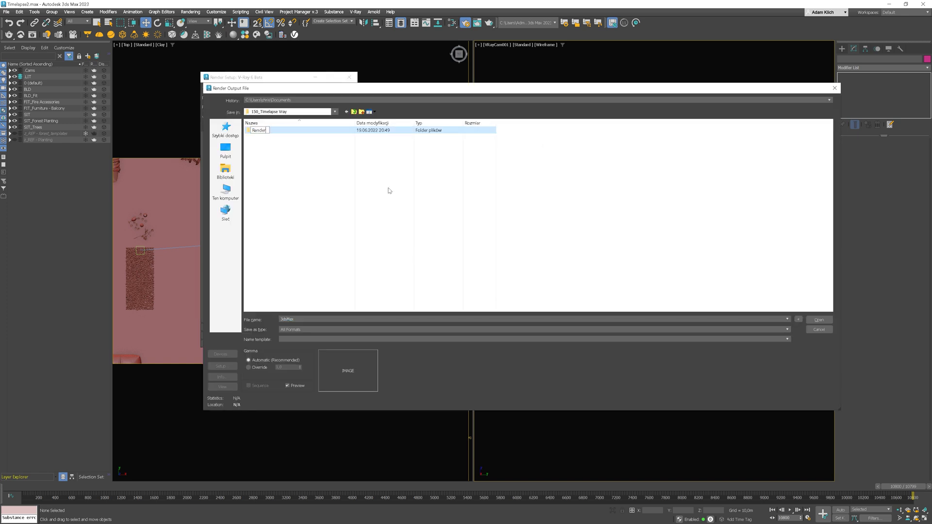
key(Return)
key(Return)
Save the render output as a JPEG file named 1, accepting the image options, and close the render setup
click(322, 330)
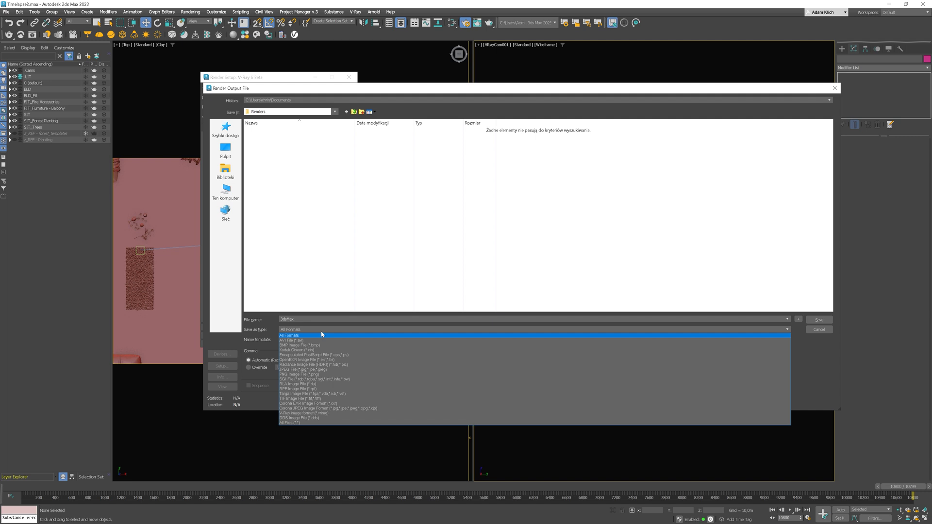
click(314, 369)
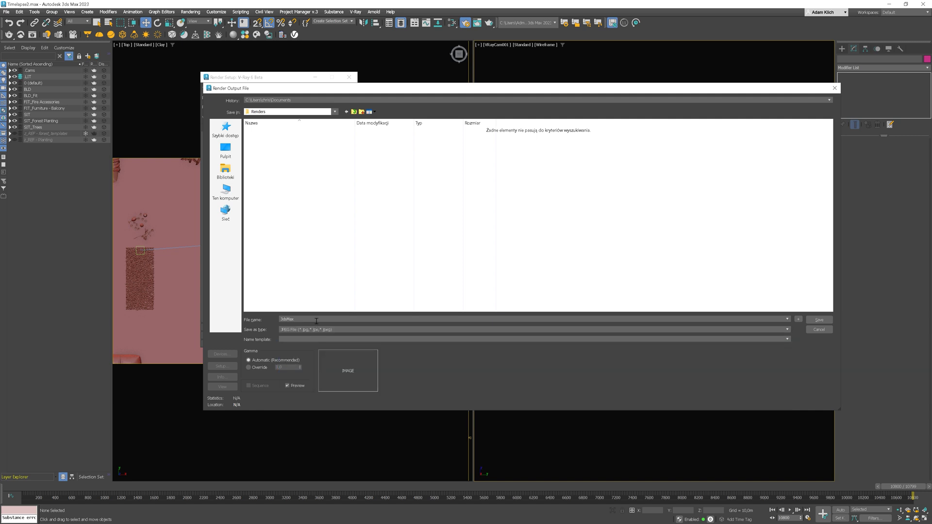
text(1)
click(818, 320)
click(498, 291)
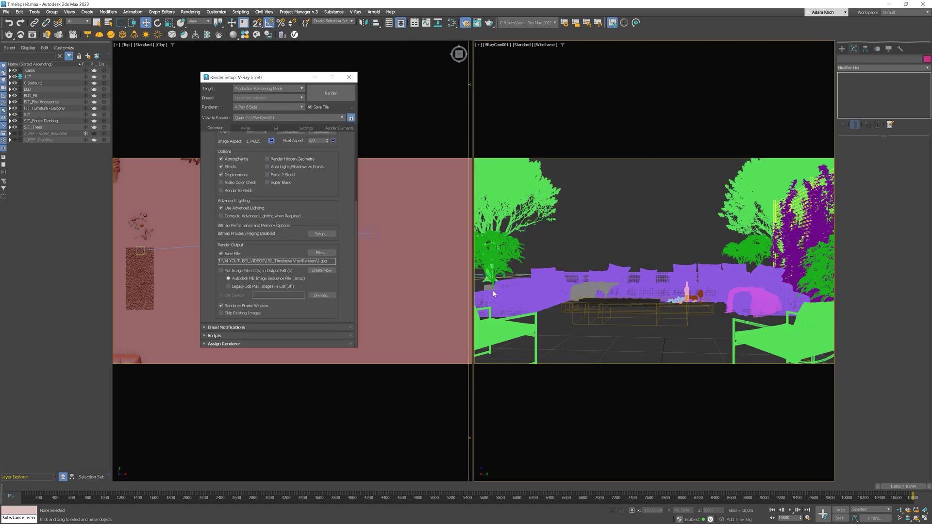
drag(357, 253, 359, 146)
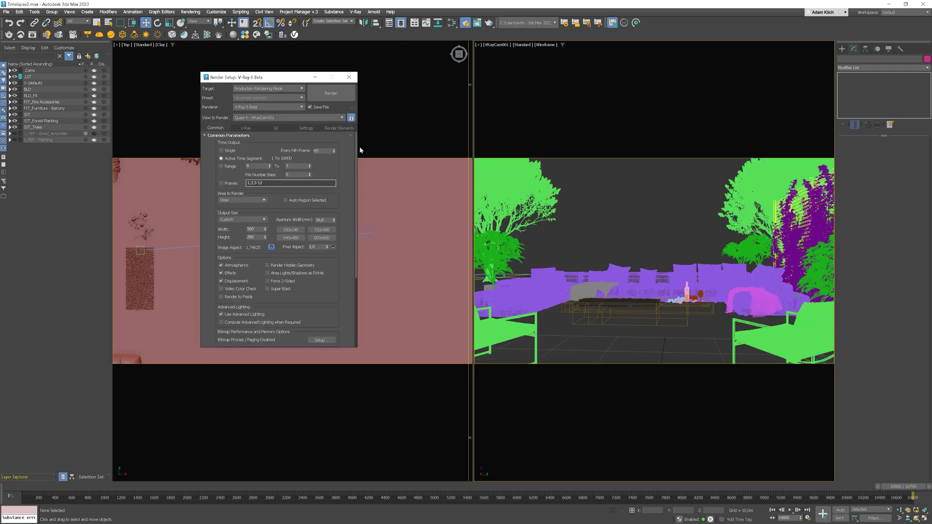
click(348, 77)
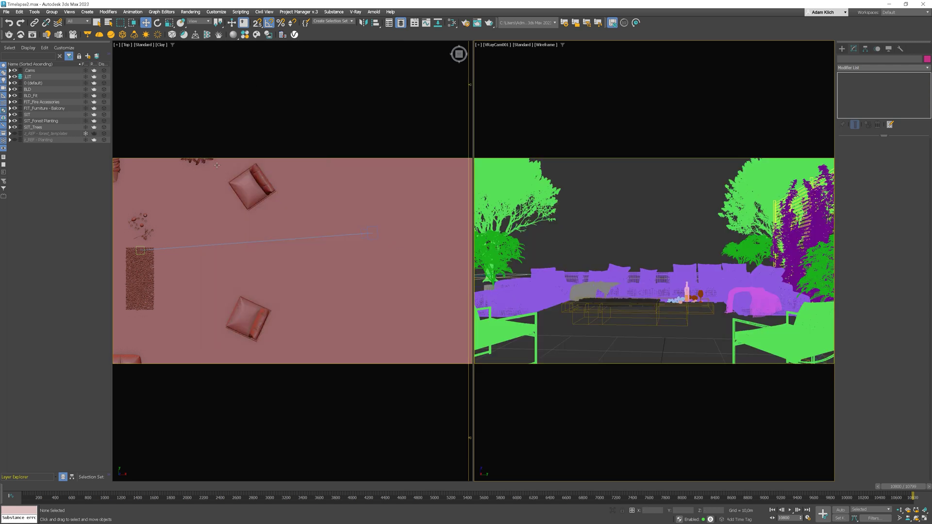
Limit the selection filter to geometry, select all the scene geometry and hide it
click(79, 22)
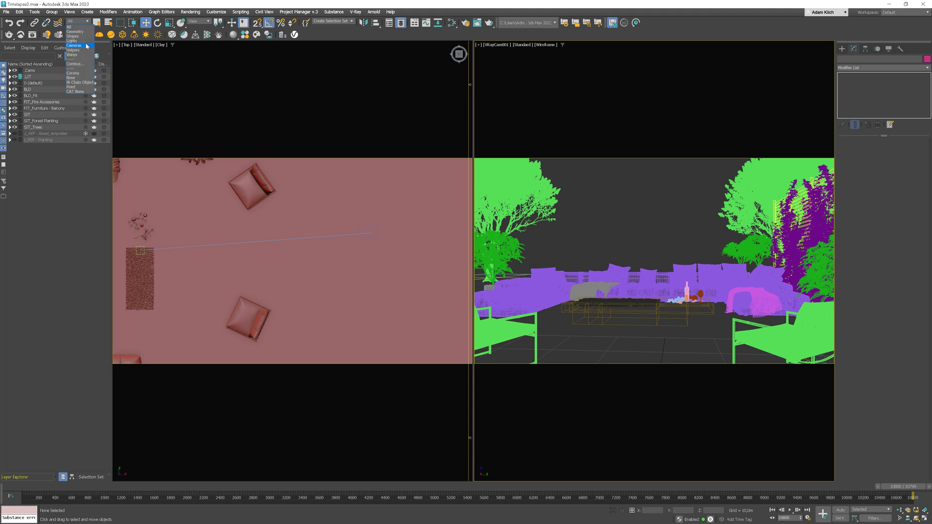
click(85, 32)
key(ctrl+a)
right_click(672, 219)
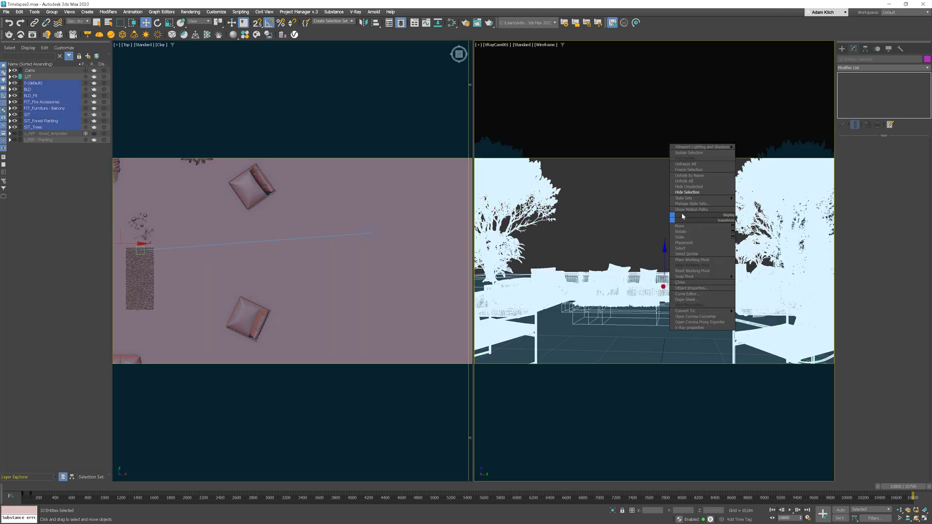
click(688, 192)
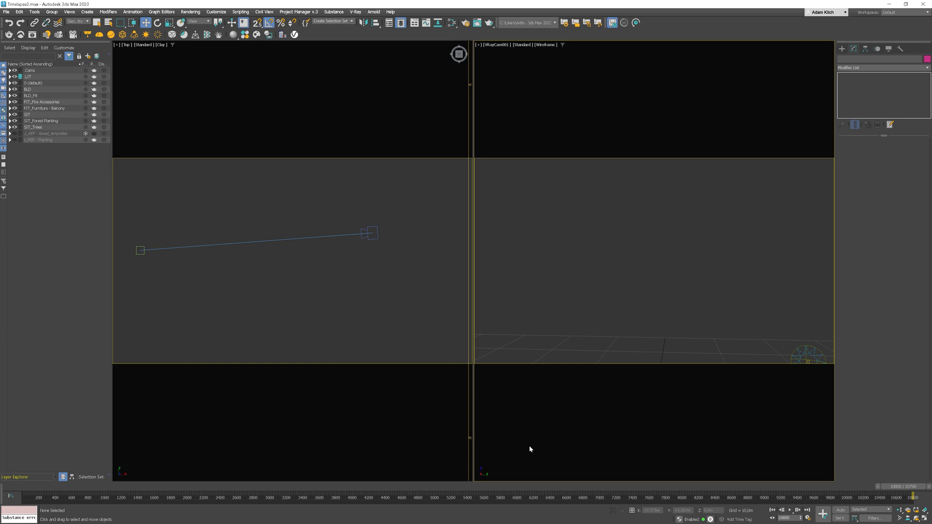
Return the timeline to frame 1 and render the animation sequence to file
drag(906, 487, 0, 414)
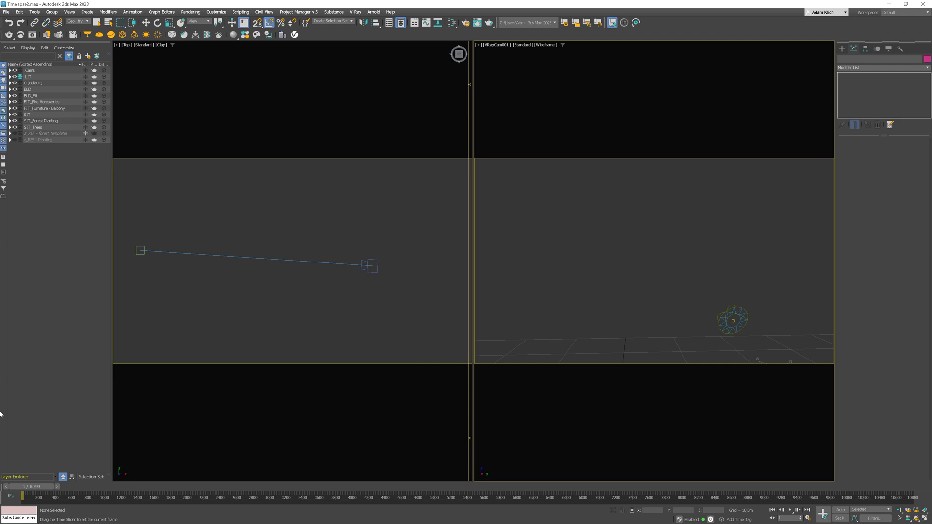
key(w)
click(487, 24)
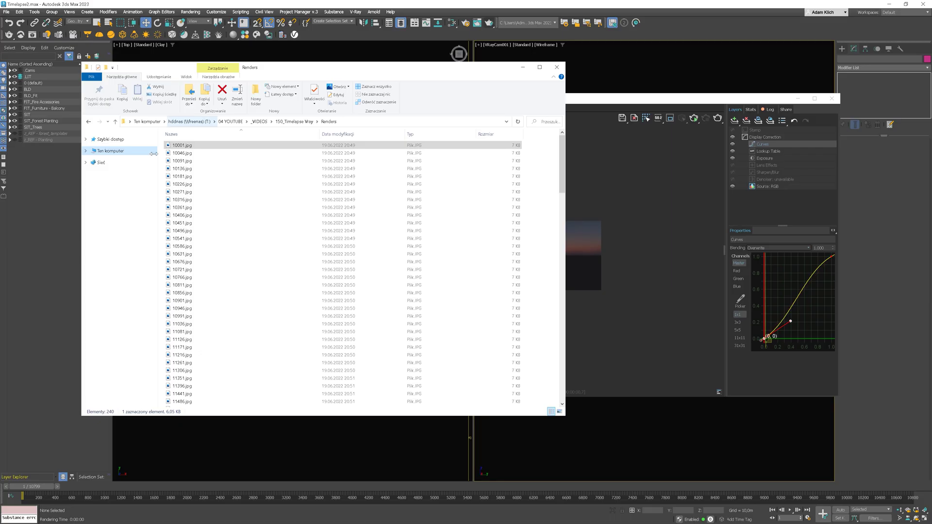
Open the first rendered JPEG from the Renders folder and flip through the frames to examine the sky timelapse
double_click(197, 151)
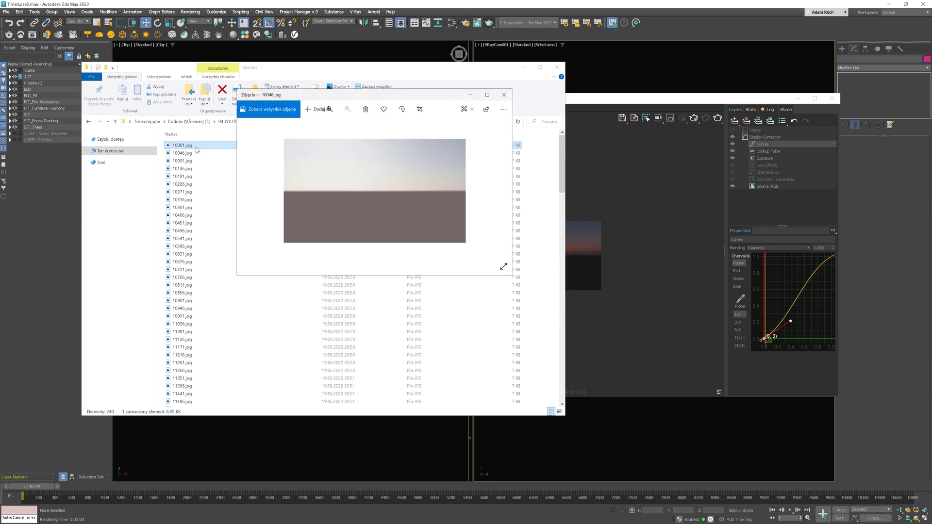
key(Right)
key(Right)
key(Right)
key(Right)
key(Right)
key(Right)
key(Right)
key(Right)
key(Right)
key(Right)
key(Right)
key(Right)
key(Right)
key(Right)
key(Right)
key(Right)
key(Right)
key(Right)
key(Right)
key(Right)
key(Right)
key(Right)
key(Right)
key(Right)
key(Right)
key(Right)
key(Right)
key(Right)
key(Right)
key(Right)
key(Right)
key(Right)
key(Right)
key(Right)
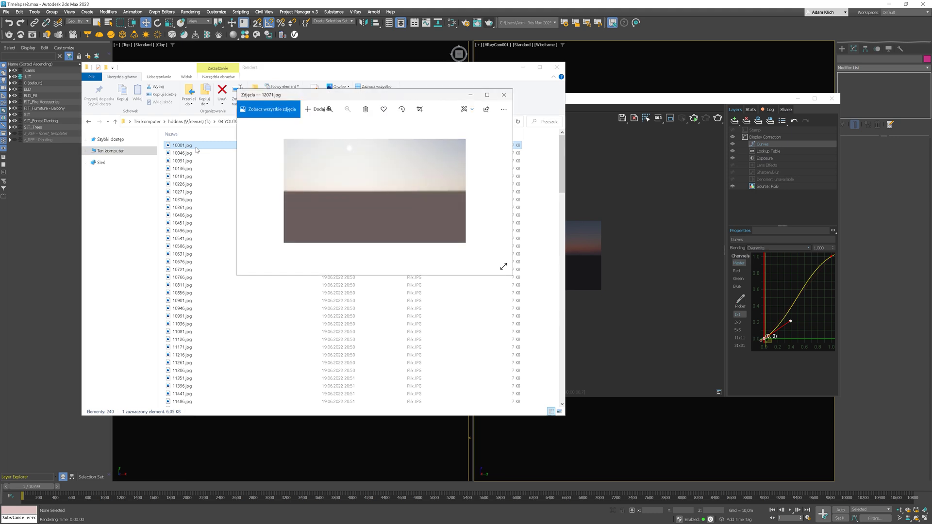
key(Right)
key(Right)
key(Right)
key(Right)
key(Right)
key(Right)
key(Right)
key(Right)
key(Right)
key(Right)
key(Right)
key(Right)
key(Right)
key(Right)
key(Right)
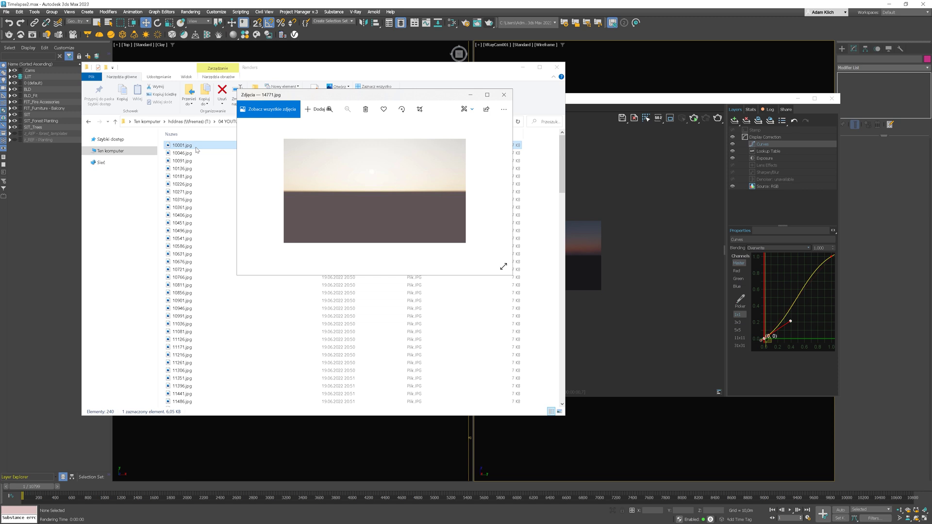
key(Right)
key(Right)
key(Right)
key(Right)
key(Right)
key(Right)
key(Right)
key(Right)
key(Right)
key(Right)
key(Right)
key(Right)
key(Right)
key(Right)
key(Right)
key(Right)
key(Right)
key(Right)
key(Right)
key(Right)
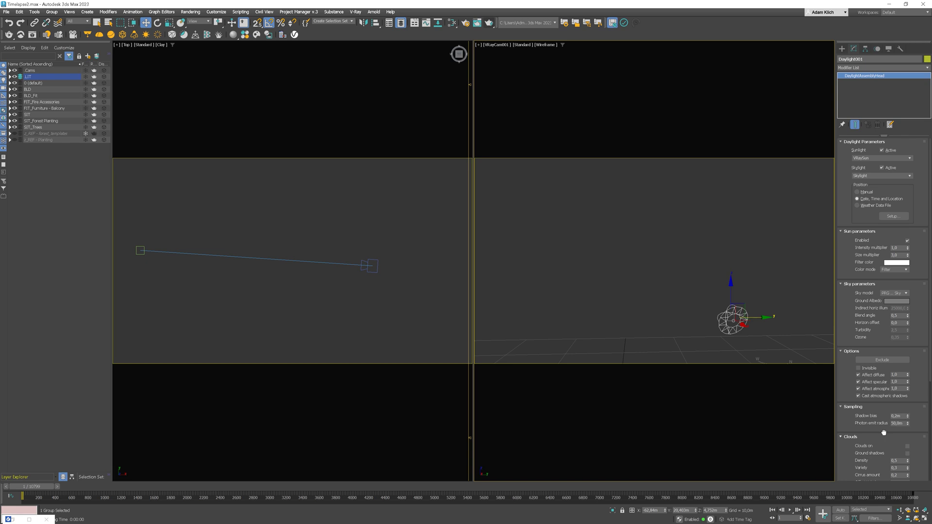
Turn on clouds for the daylight system and start an interactive render, moving the frame buffer clear of the parameters
scroll(885, 441, down, 5)
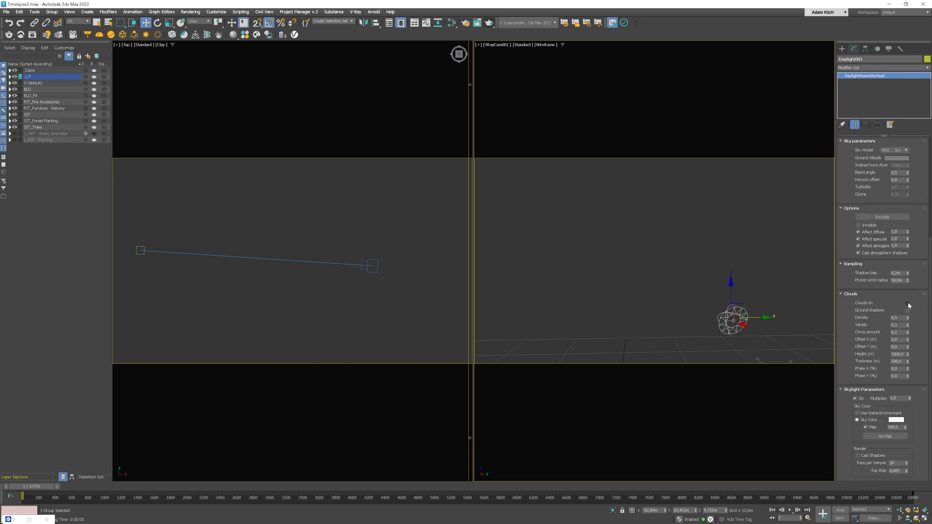
click(907, 303)
key(shift+q)
drag(630, 99, 400, 86)
Set the cloud density to 0,4 and the cloud variety to 0,2
double_click(897, 317)
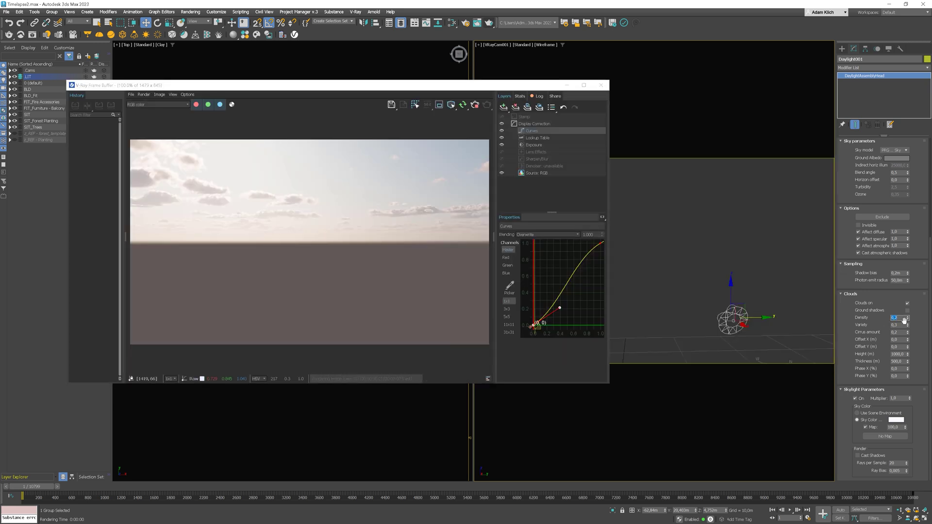
text(0,2)
key(Return)
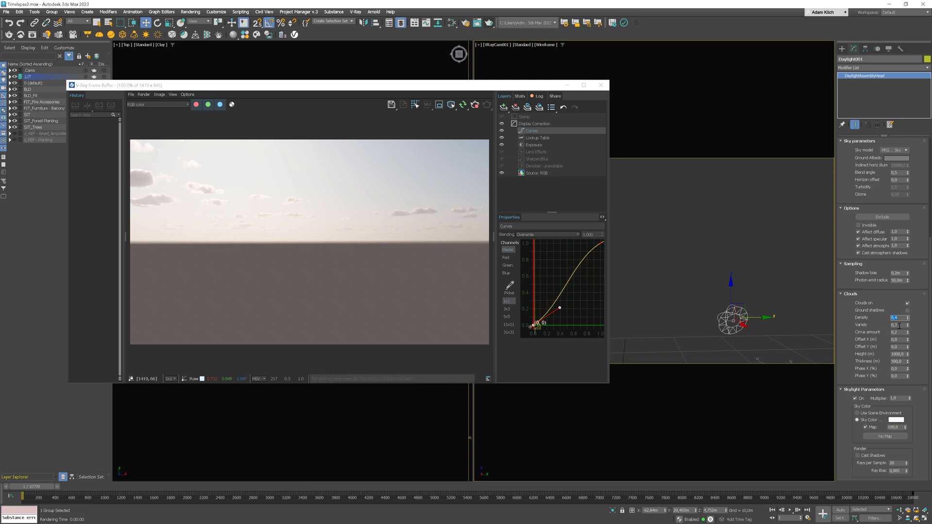
key(Tab)
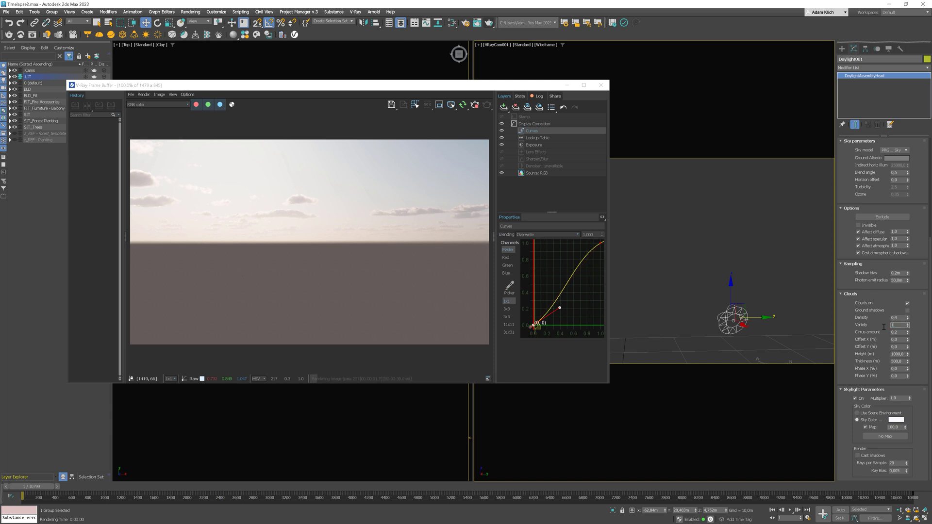
key(Return)
text(2)
key(Return)
Set the clouds' cirrus amount to 0,5
key(Tab)
text(3)
key(BackSpace)
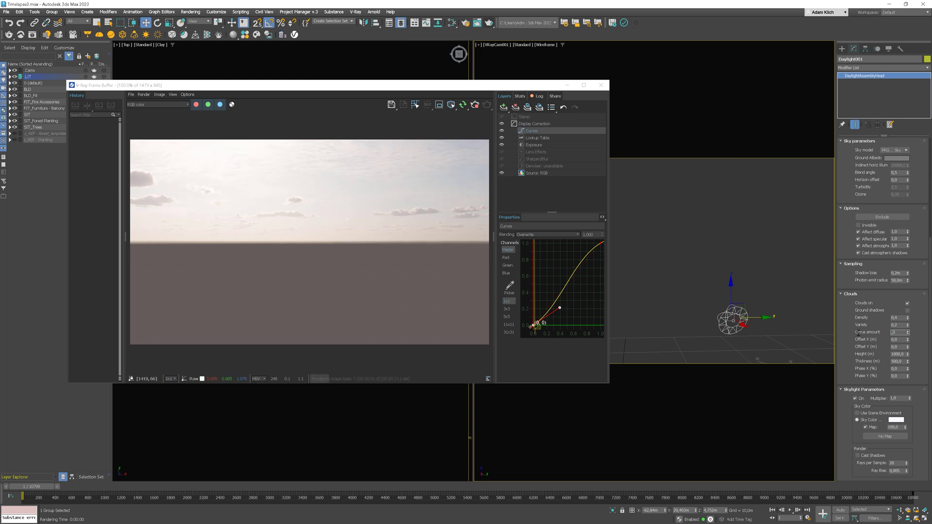
text(0,5)
key(Return)
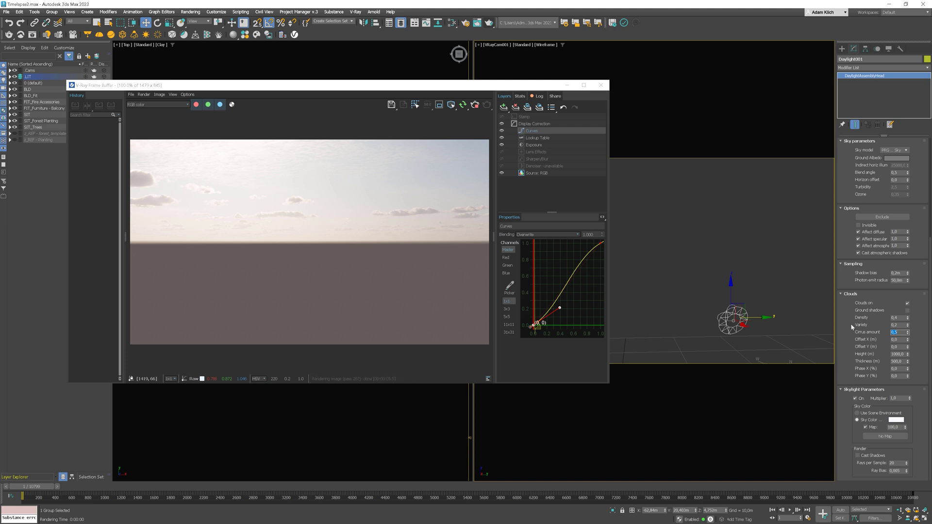
Stop the interactive render, move the timeline to frame 10800 and restart interactive rendering there
click(474, 105)
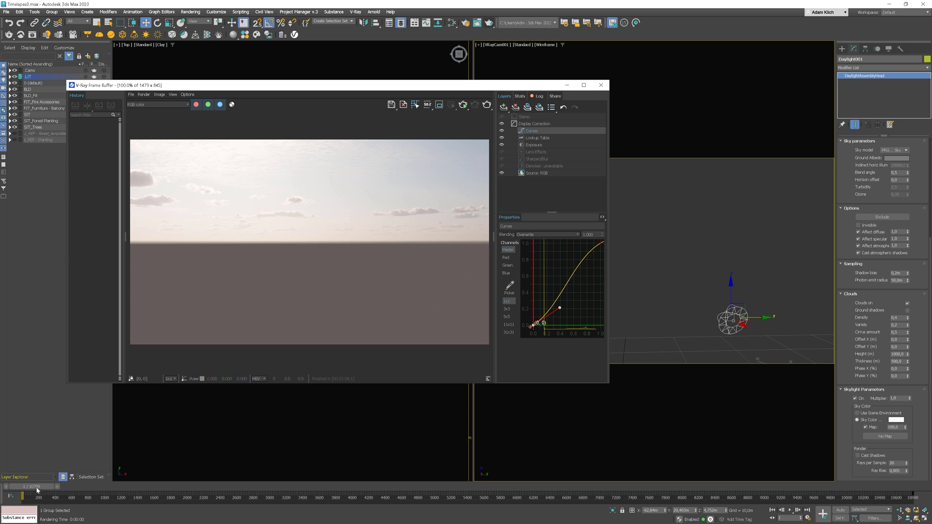
drag(37, 490, 904, 487)
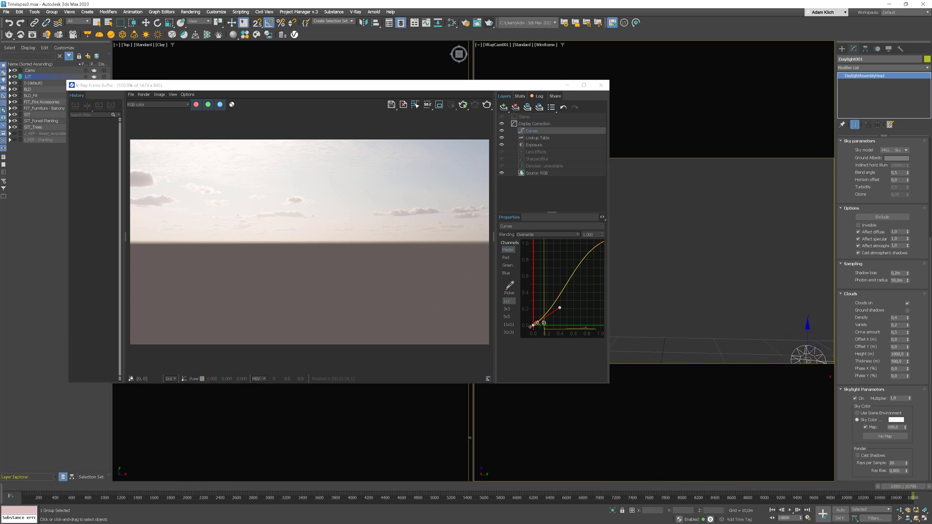
click(463, 105)
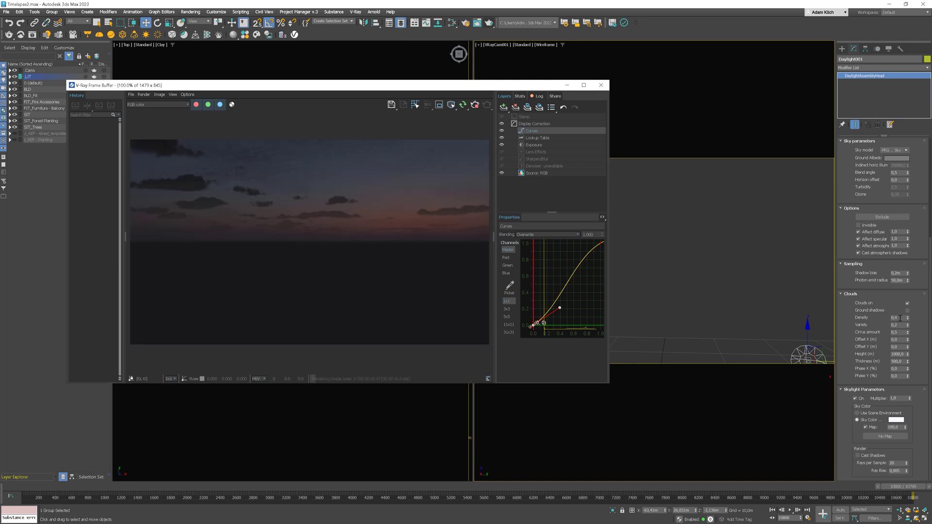
Try a cloud density of 0,6, and settle on 0,5
click(900, 318)
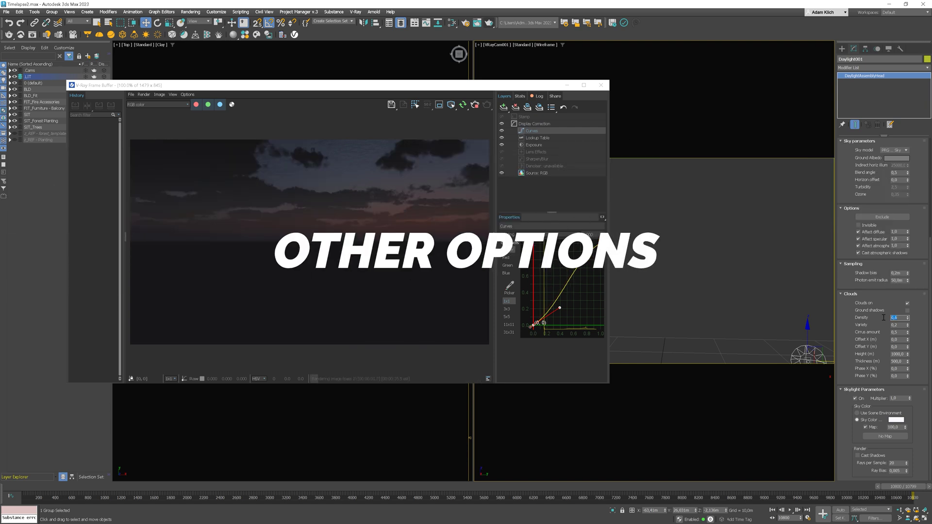
text(0,6)
key(Return)
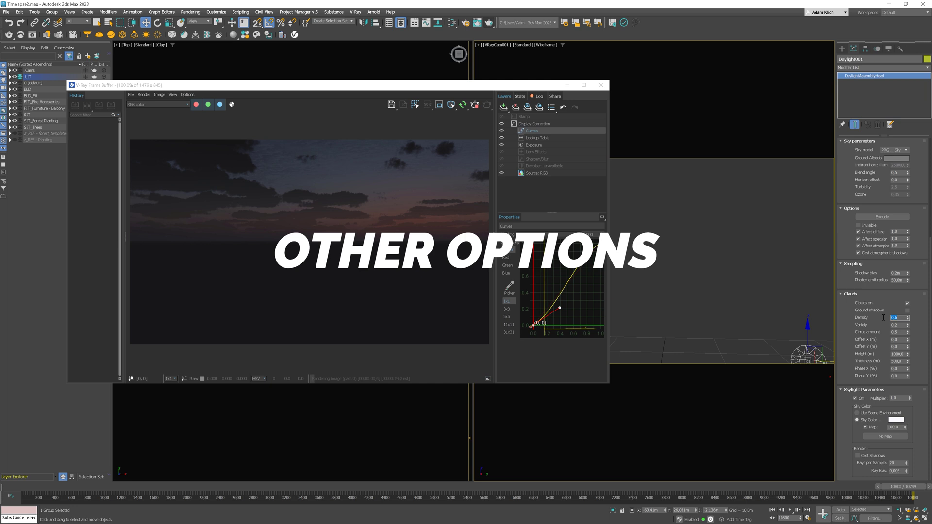
text(0,5)
key(Return)
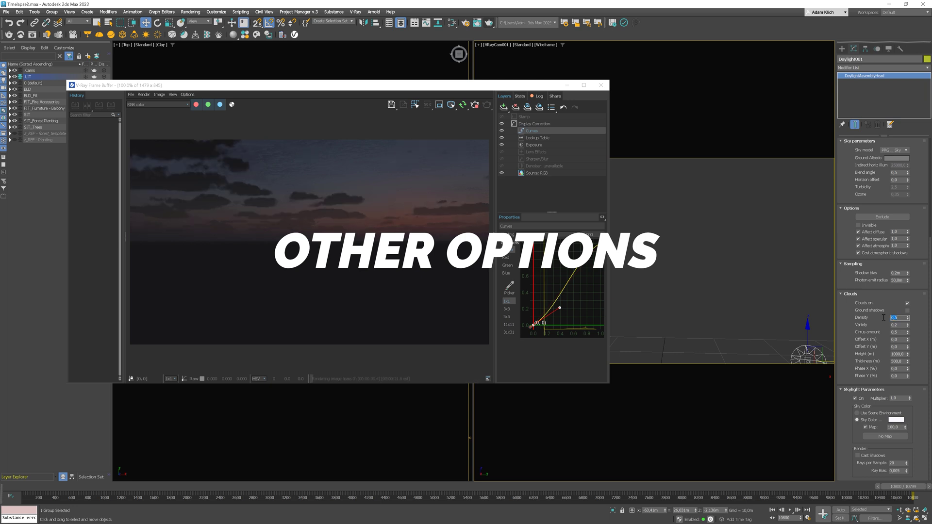
Raise the clouds' cirrus amount to 0,9
click(888, 332)
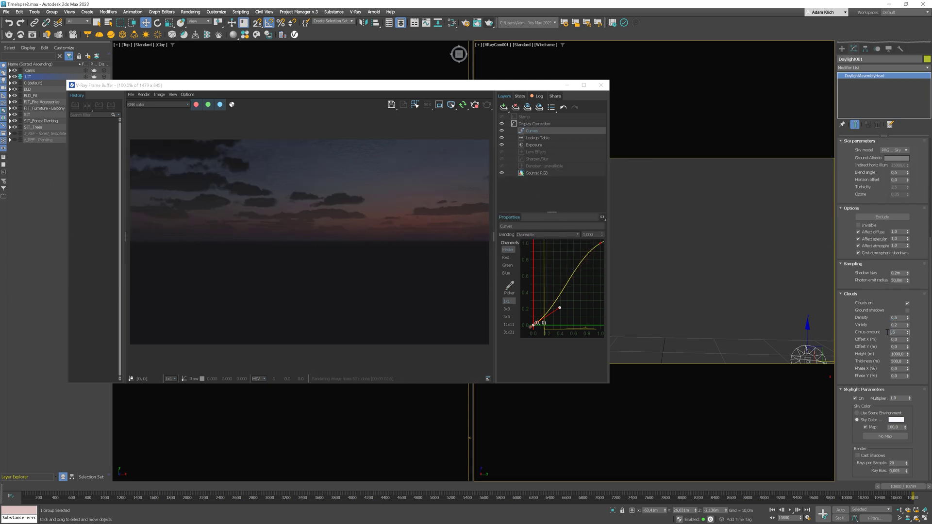
text(0,9)
key(Return)
Try a cloud variety of 1,0 and set it back to 0,2
drag(900, 326, 891, 325)
key(Return)
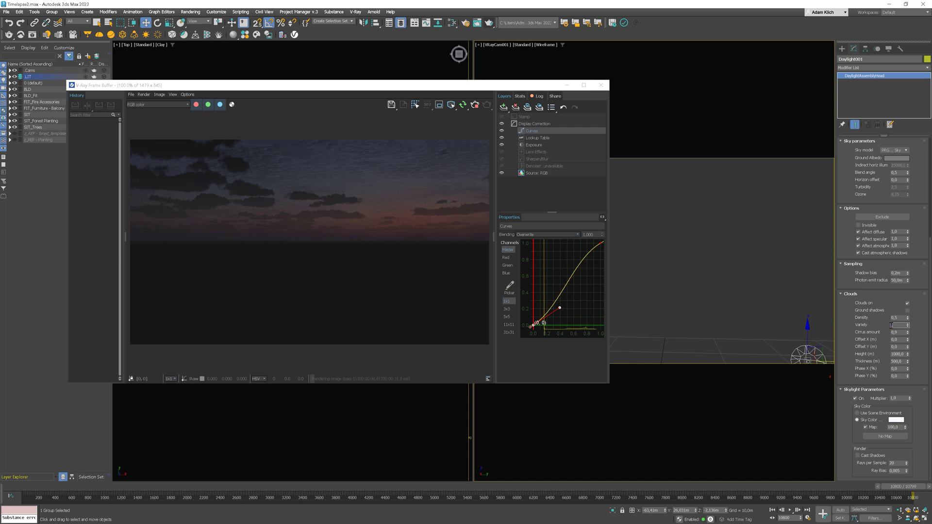
text(1)
key(Return)
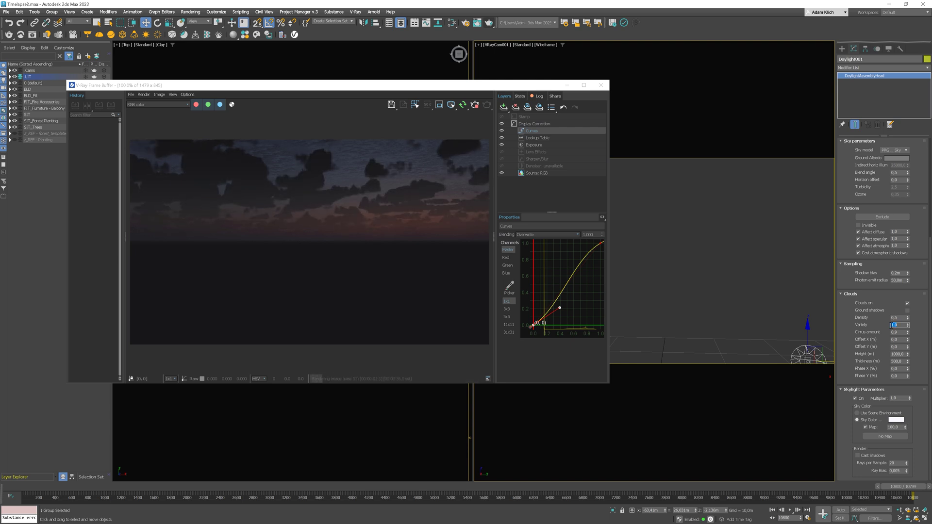
text(0,2)
key(Return)
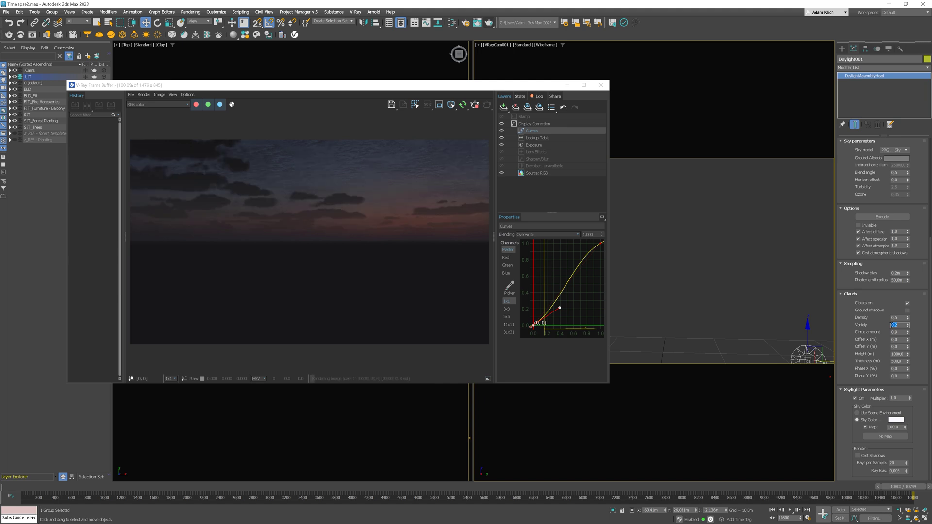
Shift the clouds by trying an X offset of 500 m, and set it to 5000 m
click(901, 340)
text(5)
key(Return)
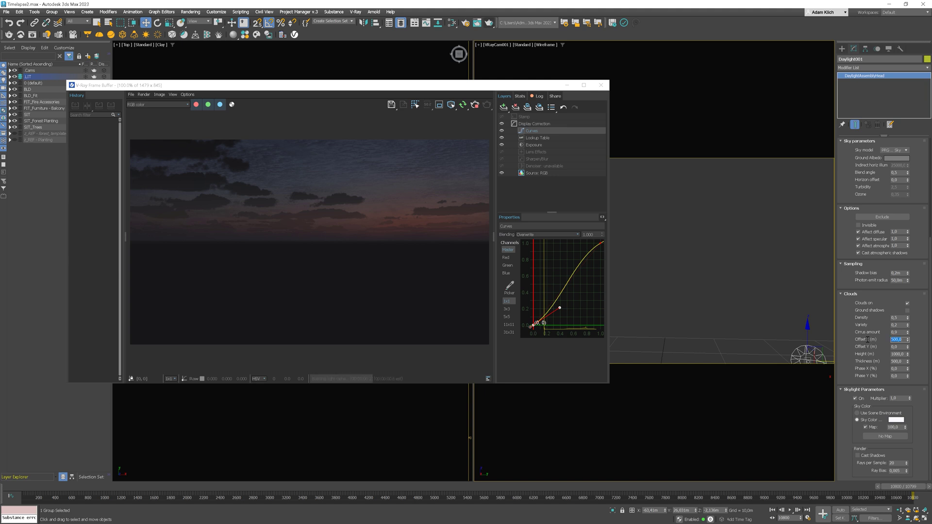
key(Return)
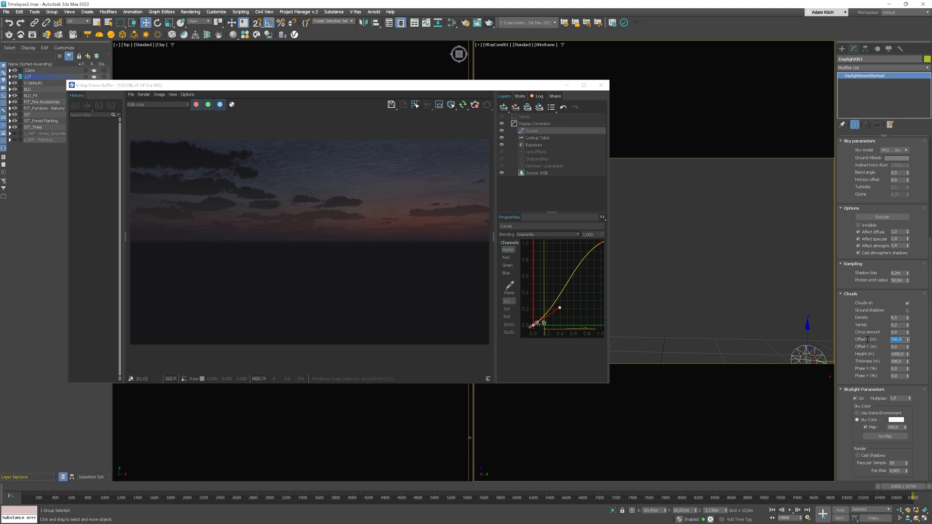
text(5)
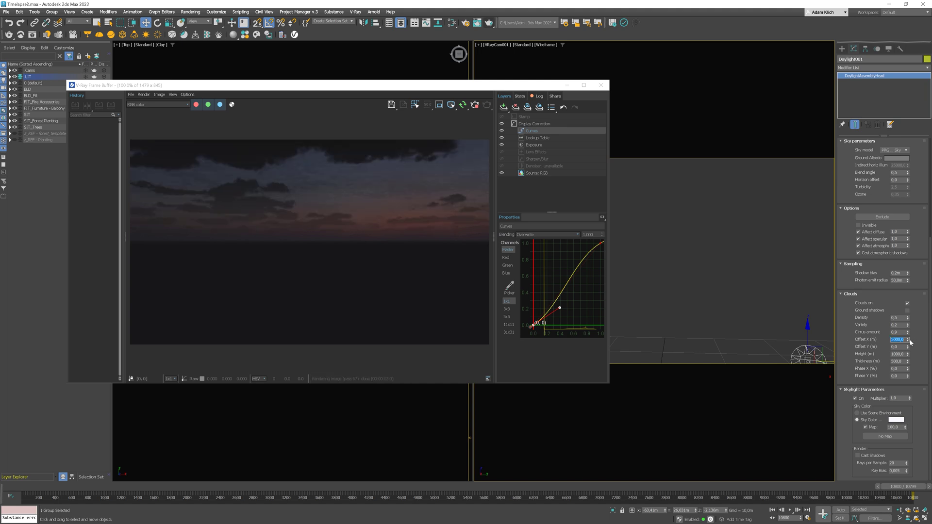
Start auto-keying with the timeline at frame 10800 and set the clouds' X offset to 3000 m
drag(907, 340, 908, 343)
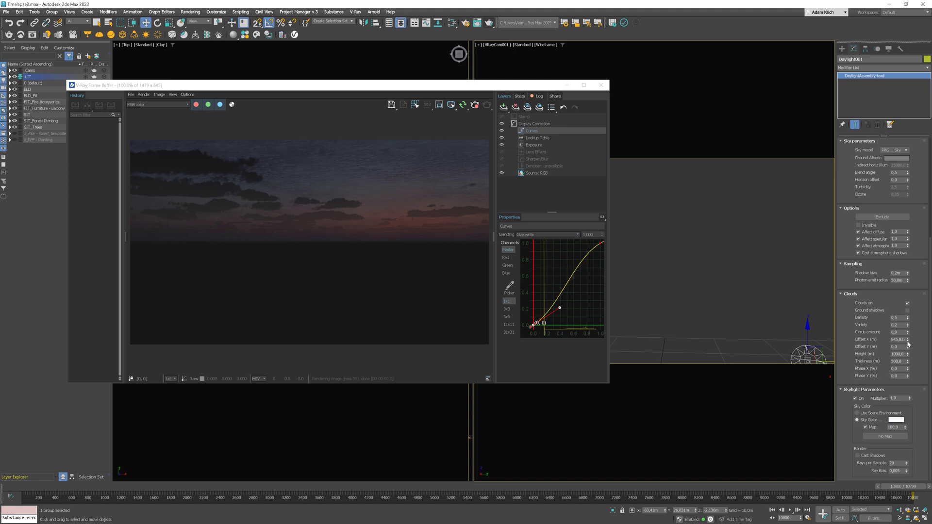
click(845, 513)
double_click(898, 339)
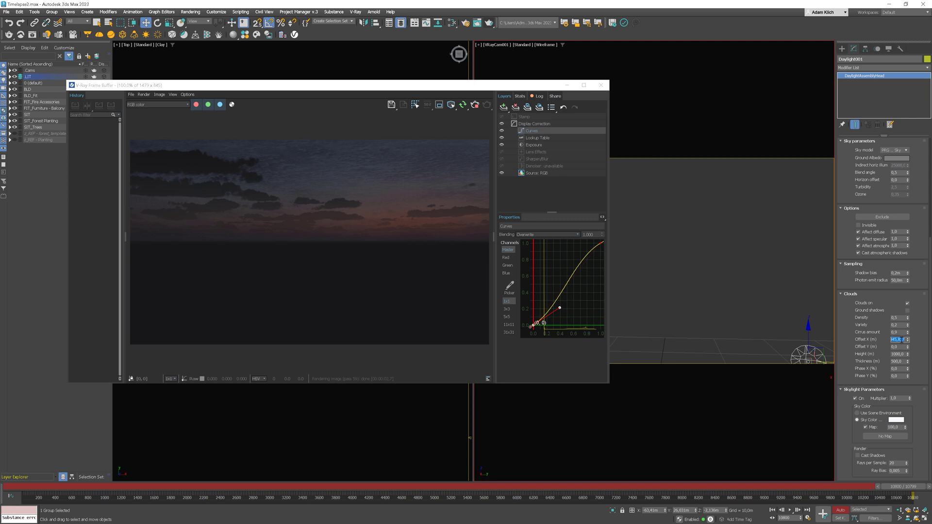
text(3000,0)
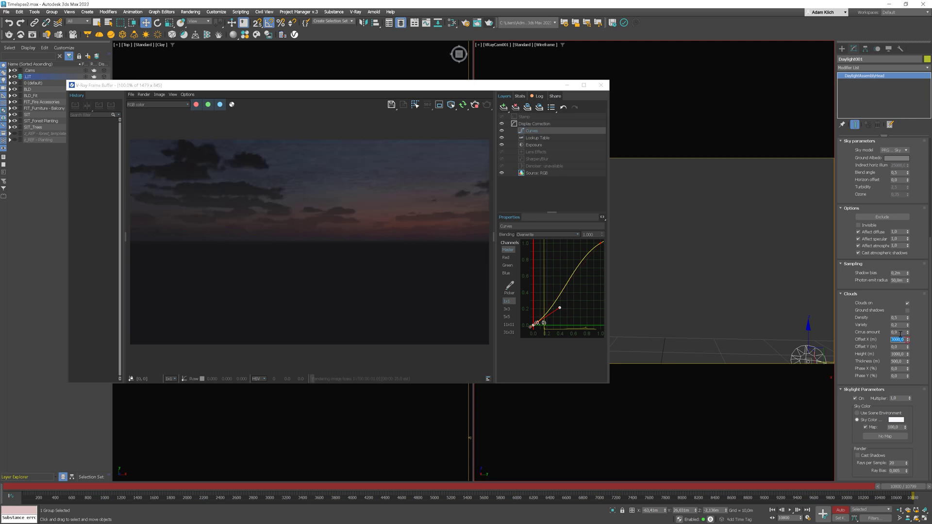
Key the clouds at frame 10800 with cirrus amount 0,9, density 0,5 and variety 0,2
right_click(907, 333)
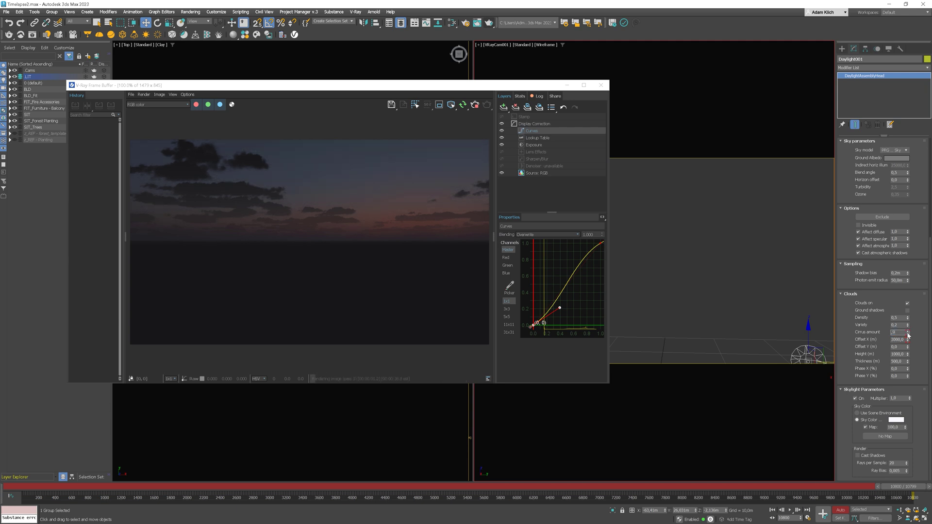
key(ctrl+z)
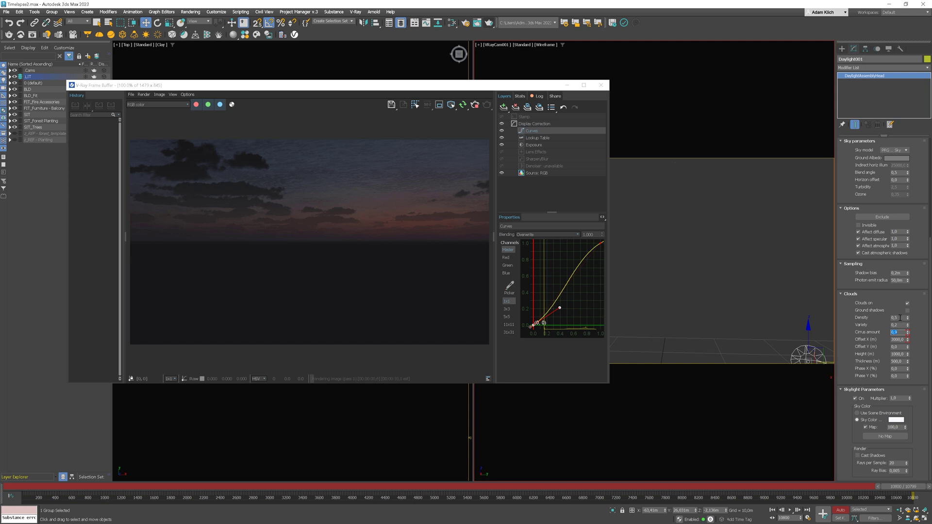
drag(899, 318, 875, 318)
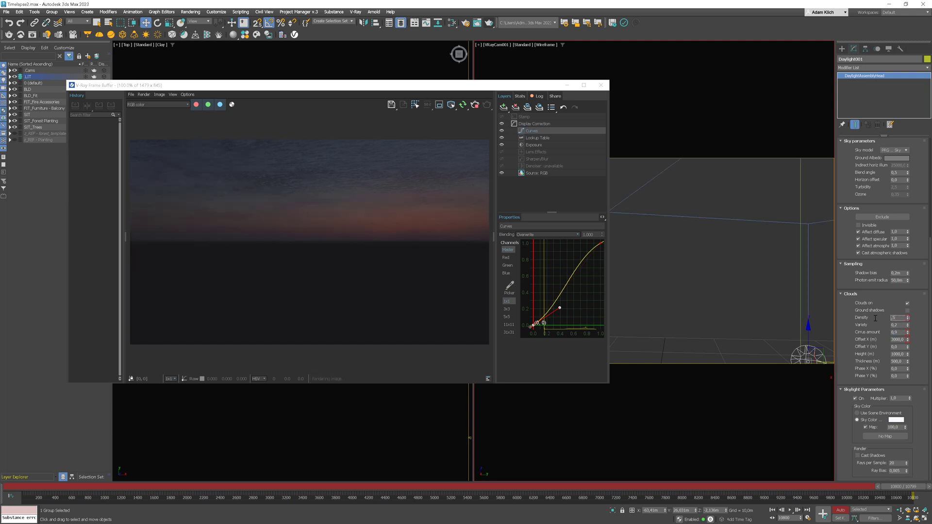
key(ctrl+z)
drag(903, 326, 878, 325)
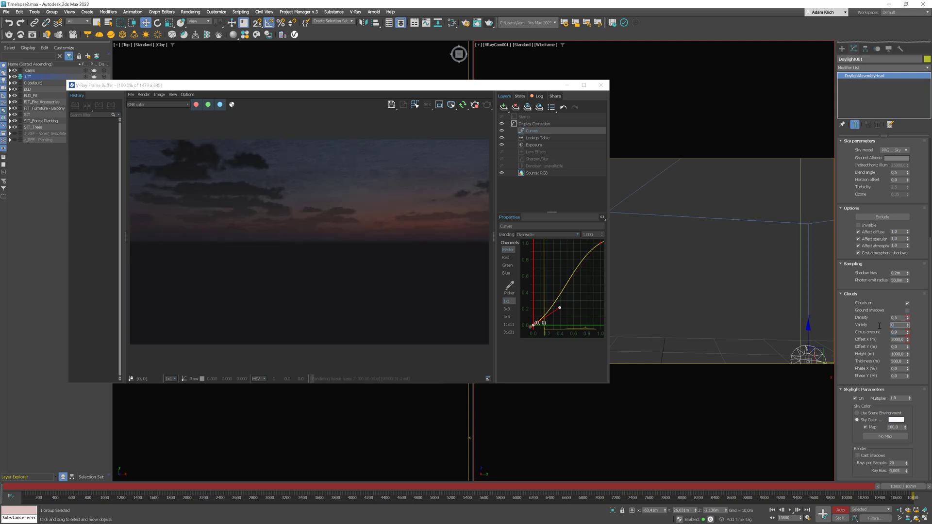
key(ctrl+z)
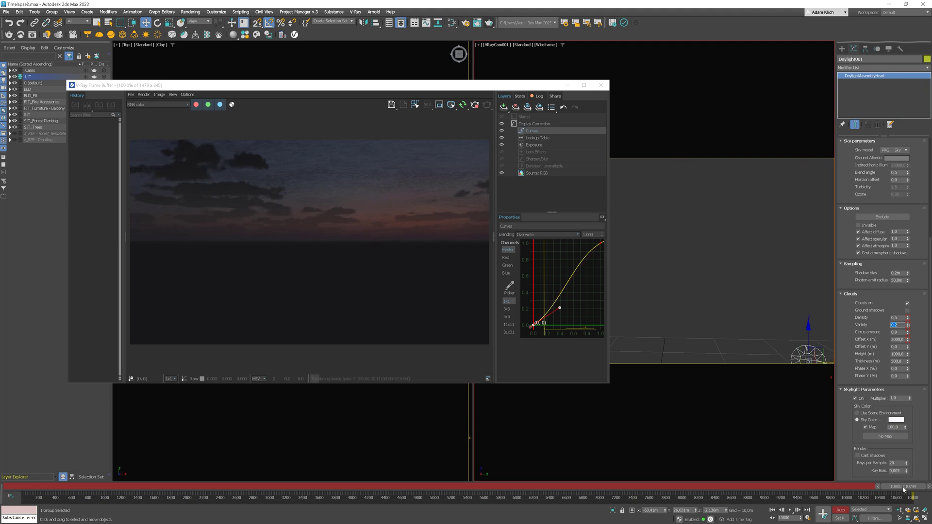
Key the clouds at frame 1 with density 0,4, variety 0,2, cirrus amount 0,5 and X offset 0,0
drag(913, 487, 1, 466)
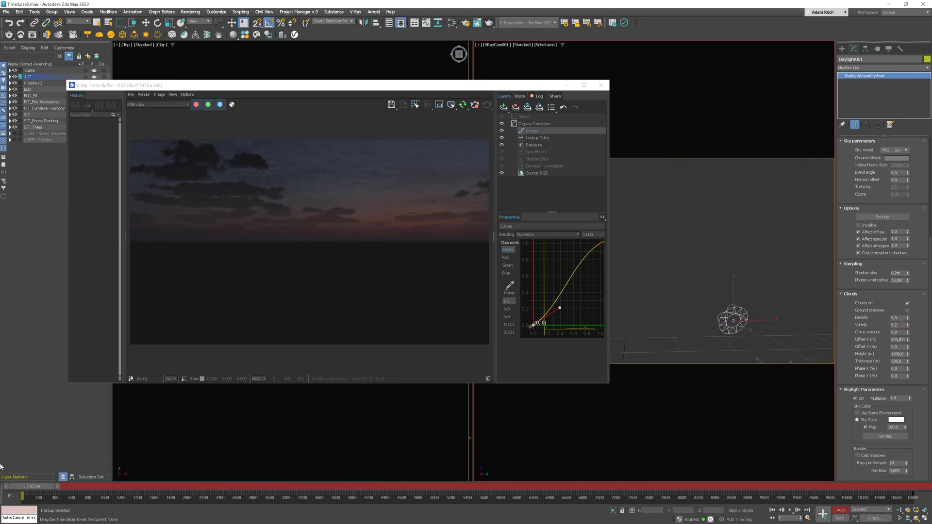
key(w)
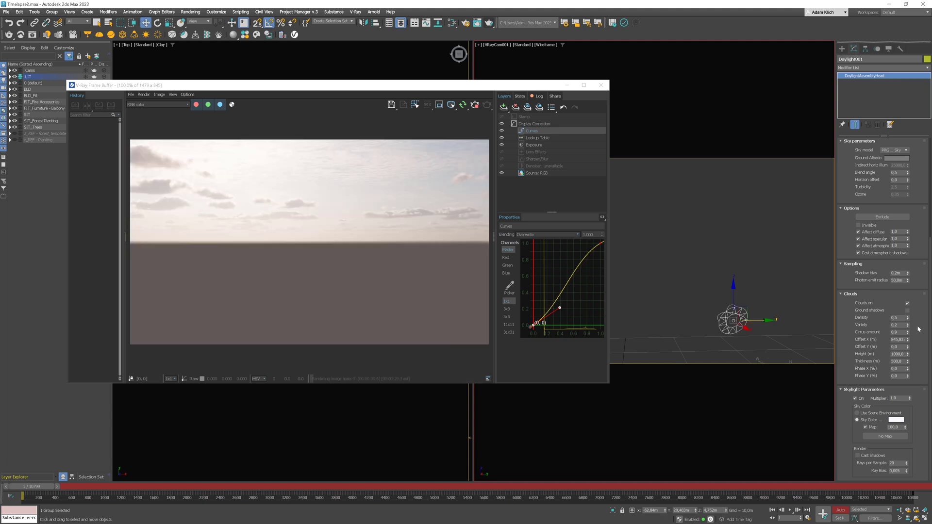
click(890, 318)
key(Tab)
key(Tab)
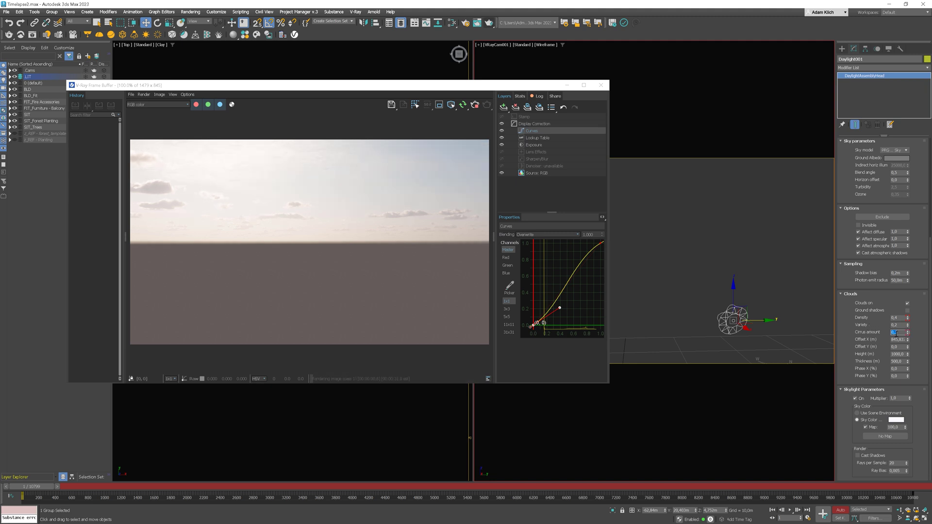
double_click(898, 340)
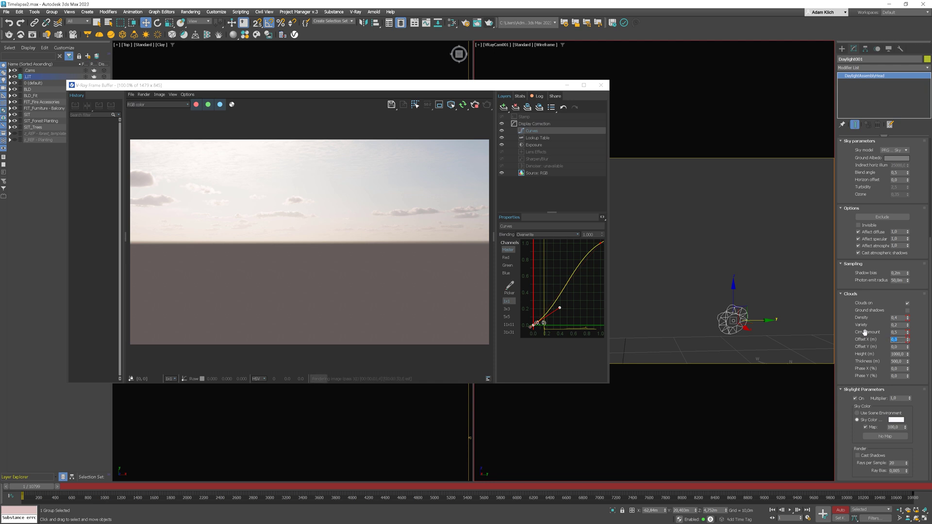
Stop auto-keying and open the render settings for the cloud animation
click(840, 510)
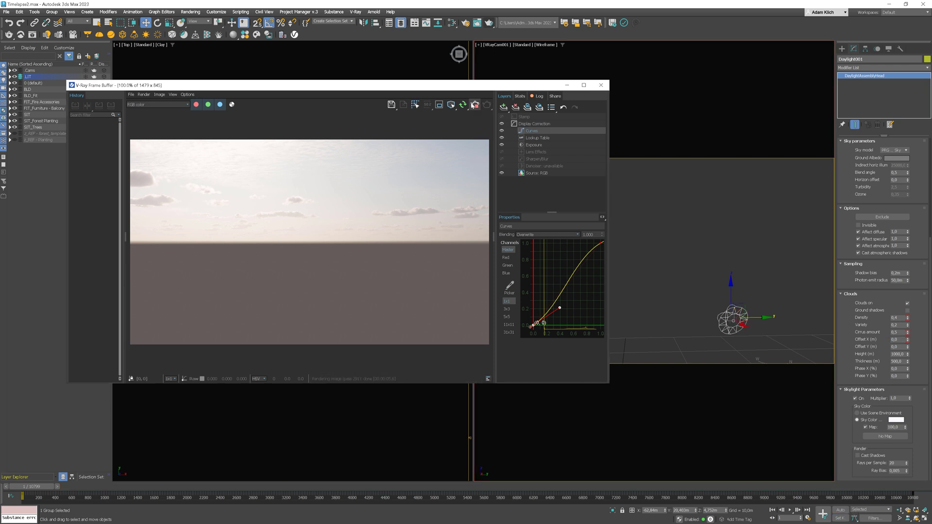
click(466, 24)
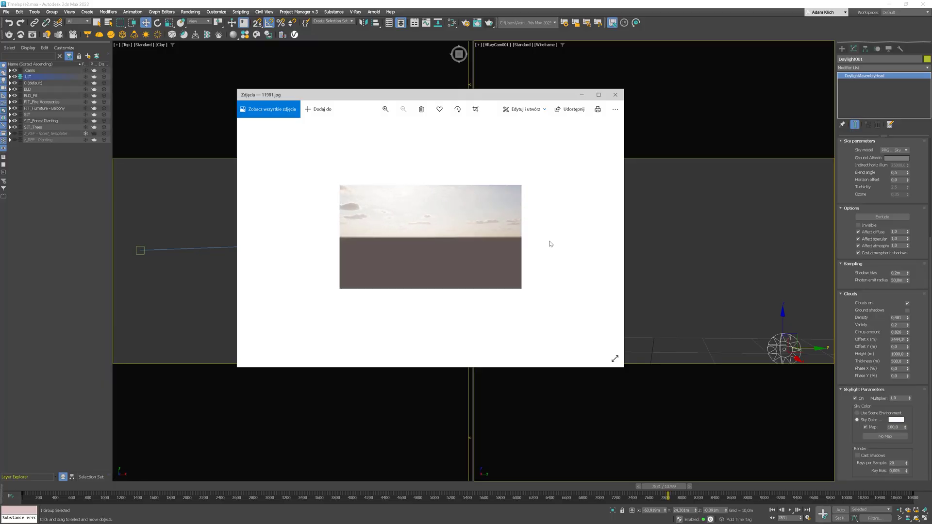
Browse the rendered JPEG frames forward to 110666.jpg and back to 17831.jpg, examining how sky colour, exposure and clouds change
key(Right)
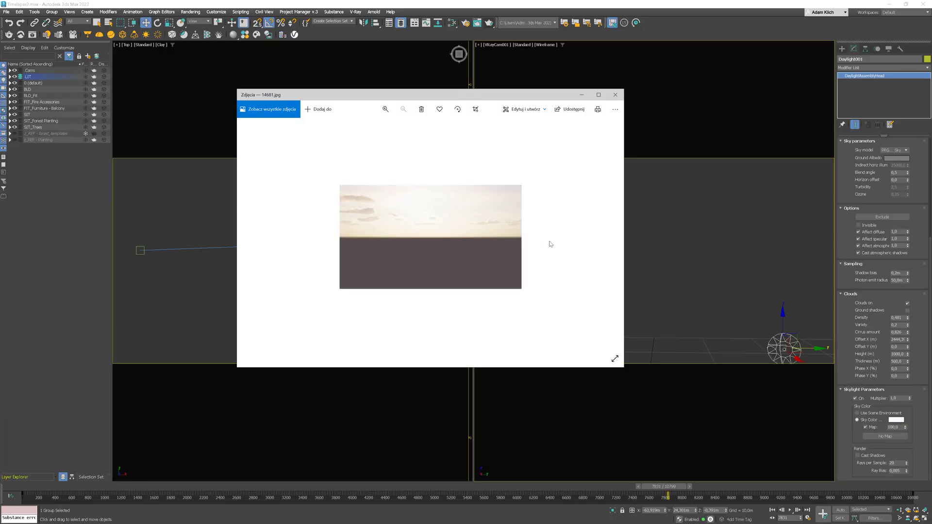
key(Right)
key(Right)
key(Right)
key(Right)
key(Right)
key(Right)
key(Right)
key(Right)
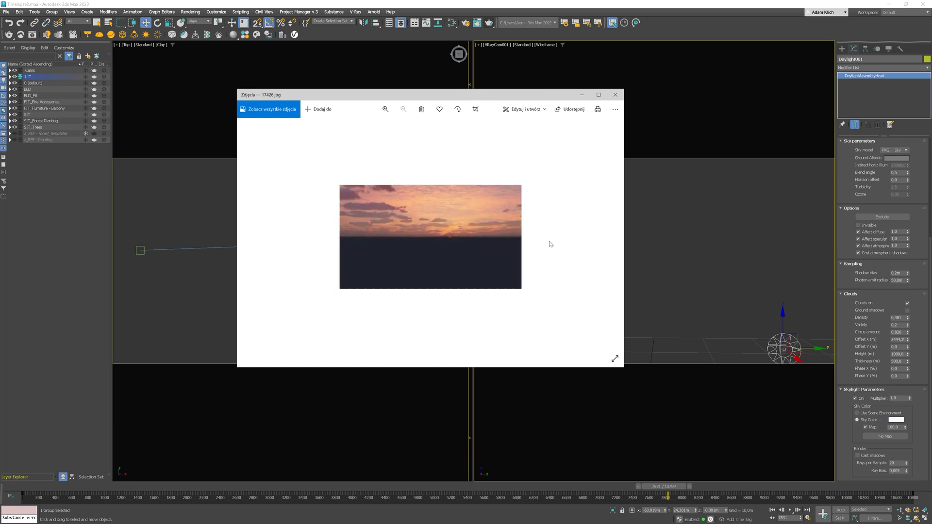
key(Right)
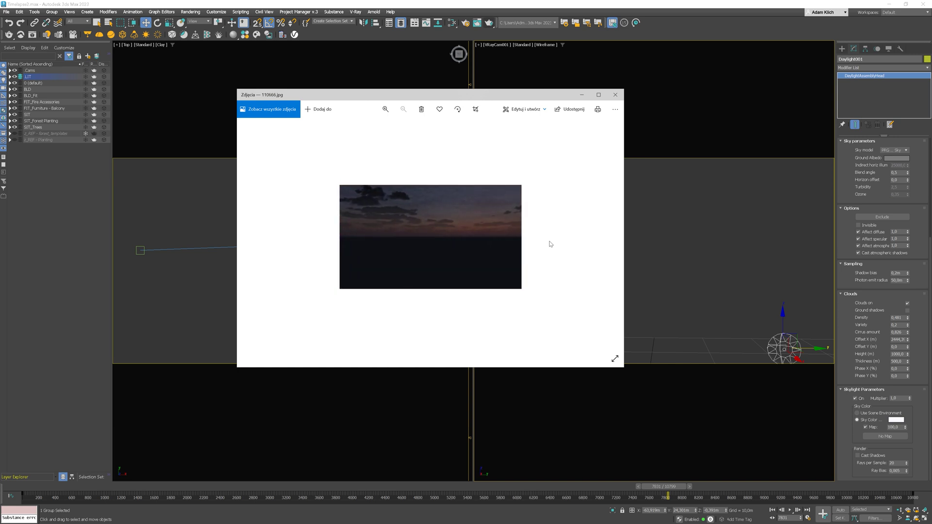
key(Left)
key(Left)
key(Left)
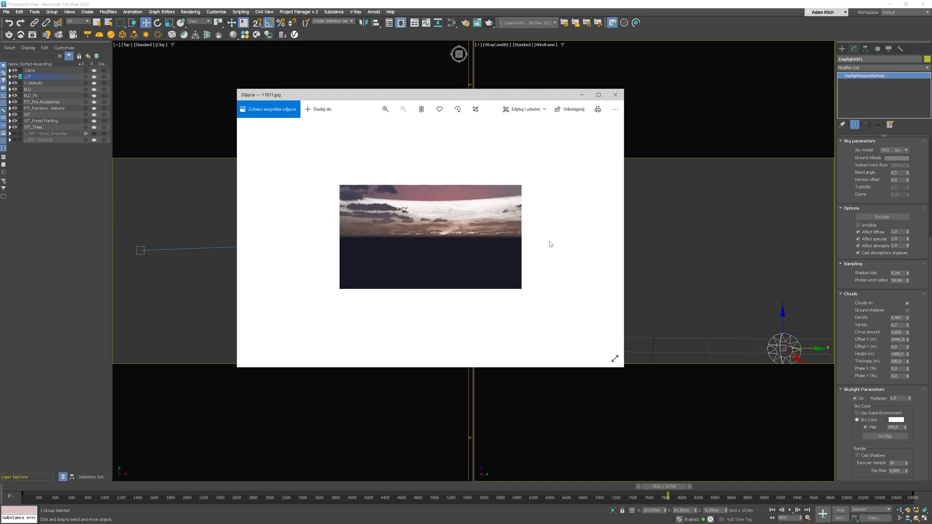